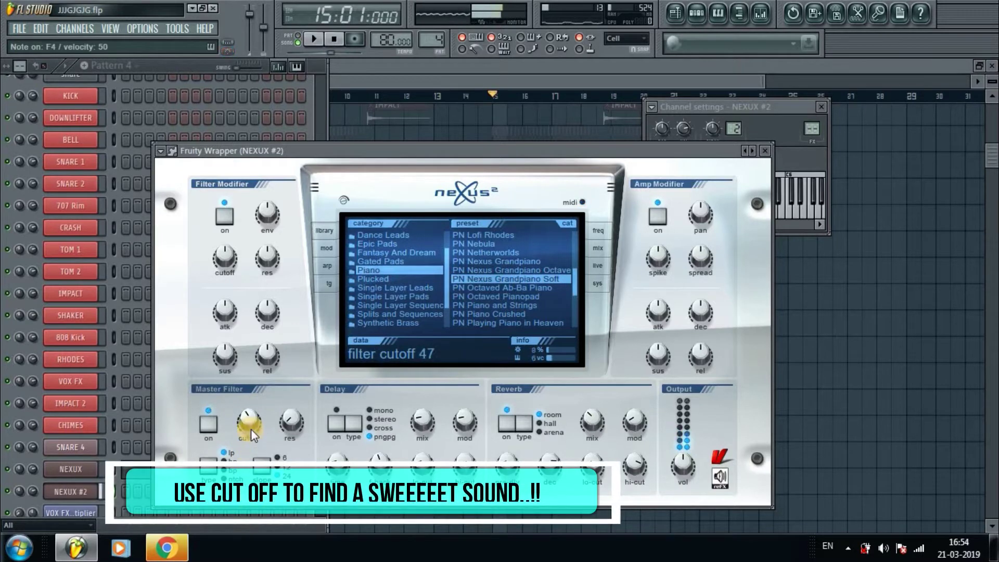
Raise the amp modifier's sustain to about 22 and increase its release on NEXUX #2, closing the instrument and its channel settings
drag(653, 357, 654, 334)
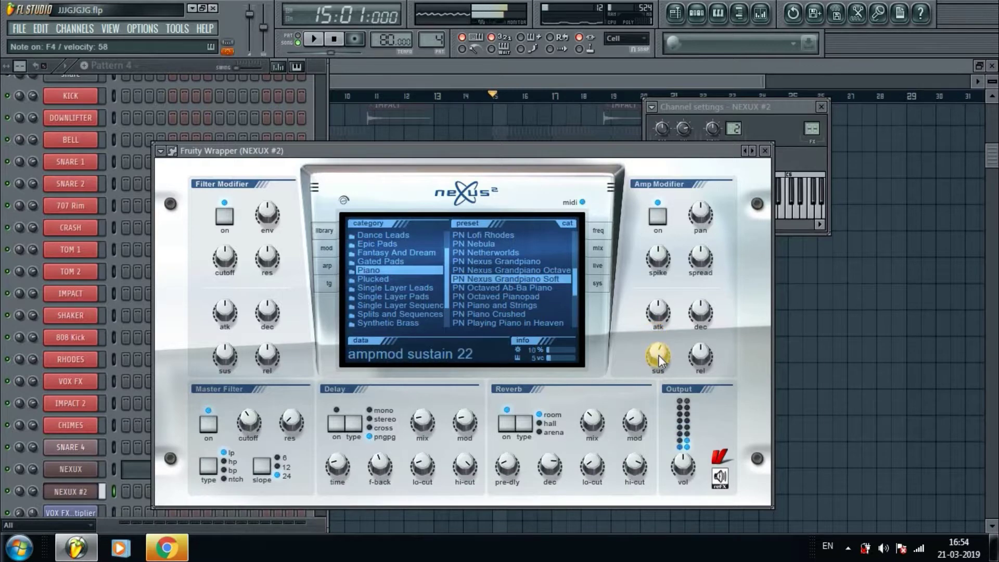
drag(705, 358, 711, 323)
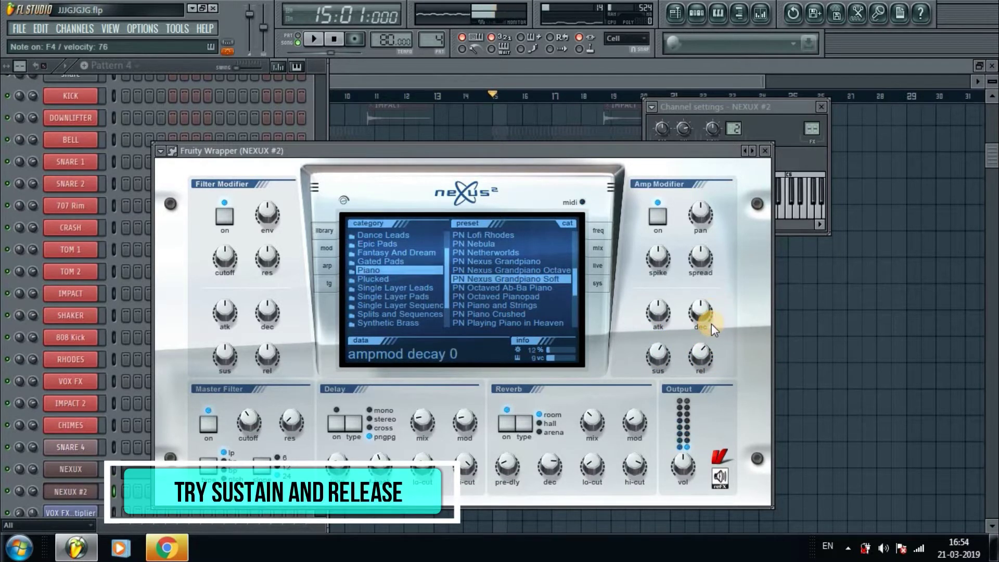
click(764, 151)
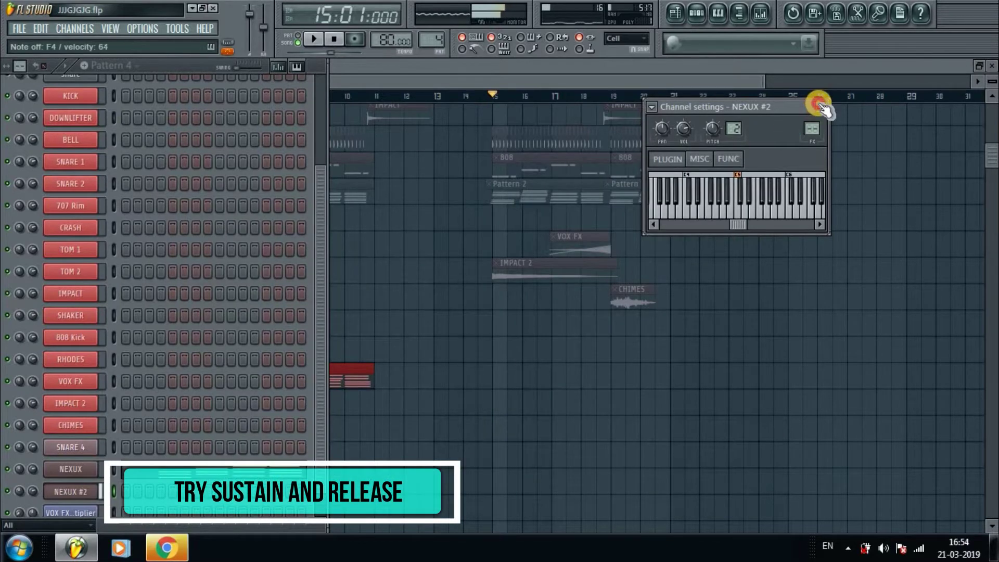
click(818, 104)
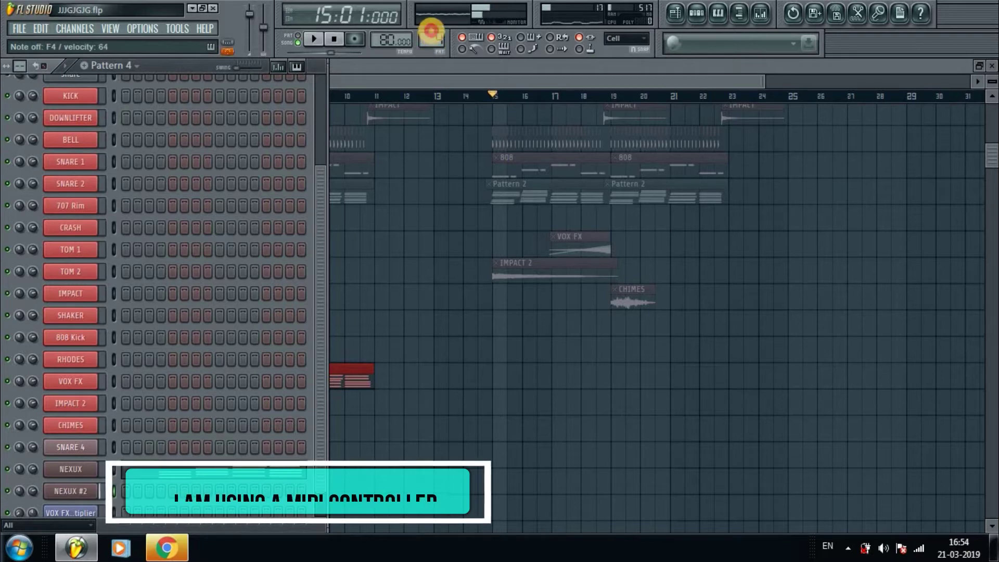
Switch to Pattern 5 and open the piano roll for the NEXUX #2 channel
drag(430, 31, 431, 27)
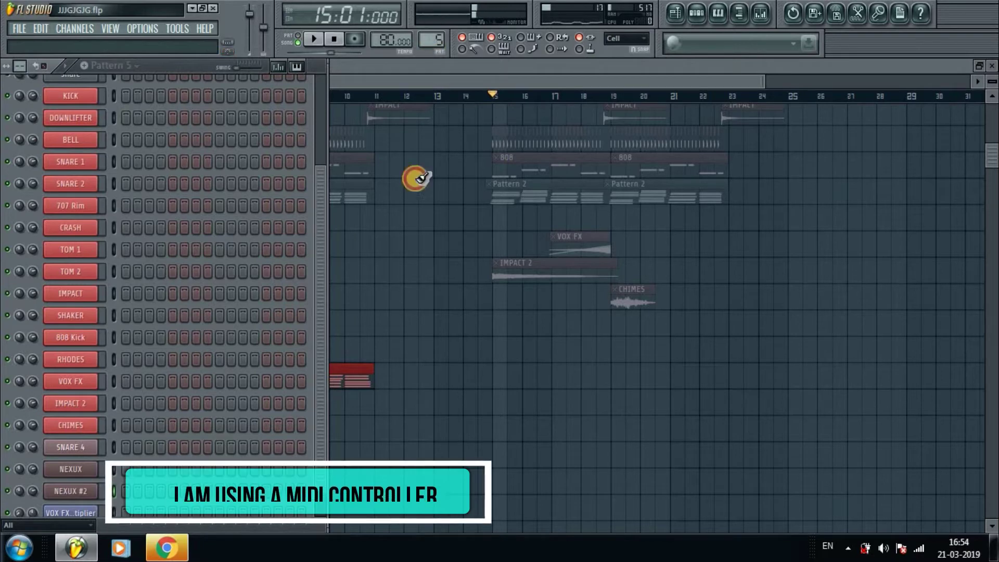
right_click(85, 495)
click(123, 335)
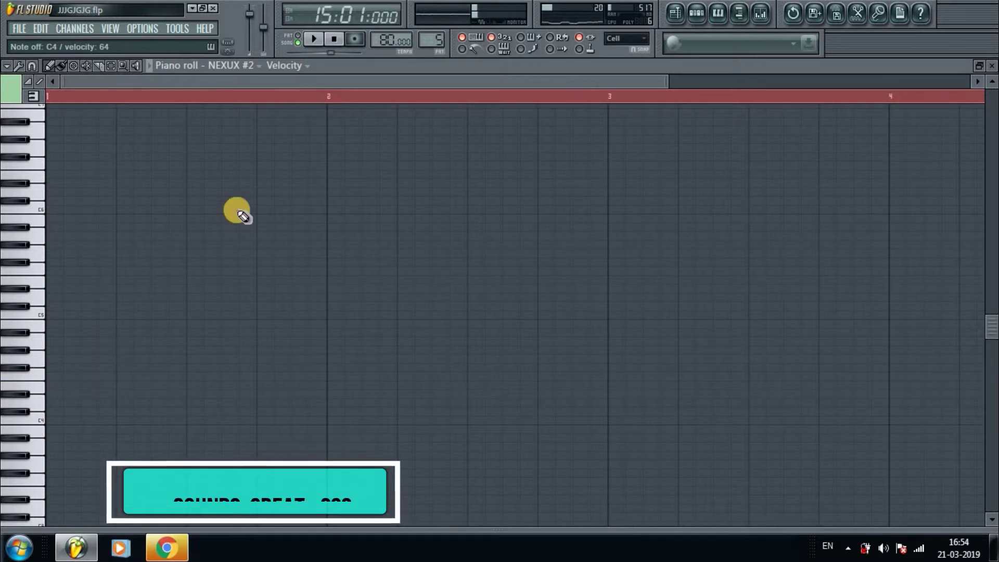
Record a chord progression from the MIDI controller into the NEXUX #2 piano roll with the metronome on
click(355, 39)
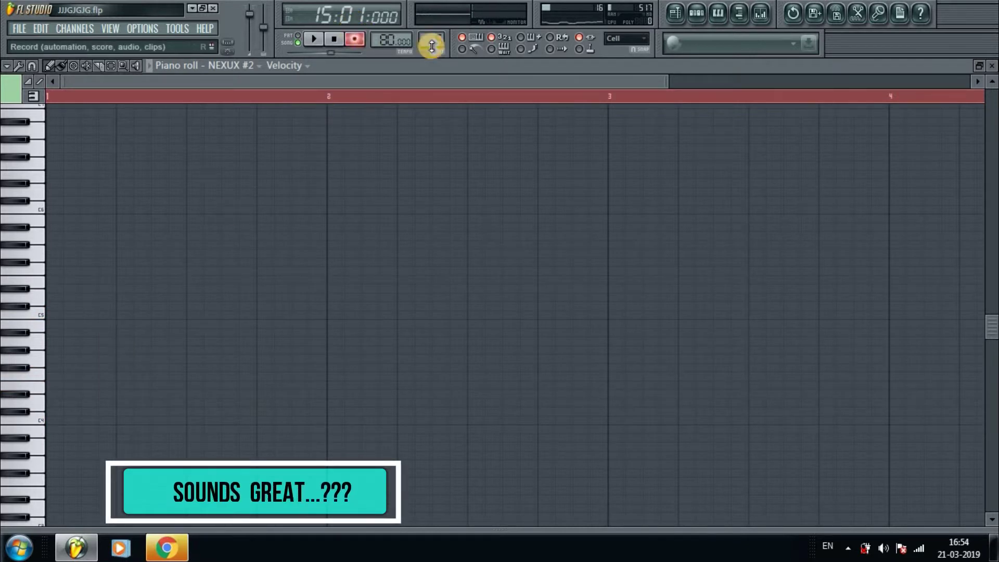
click(462, 47)
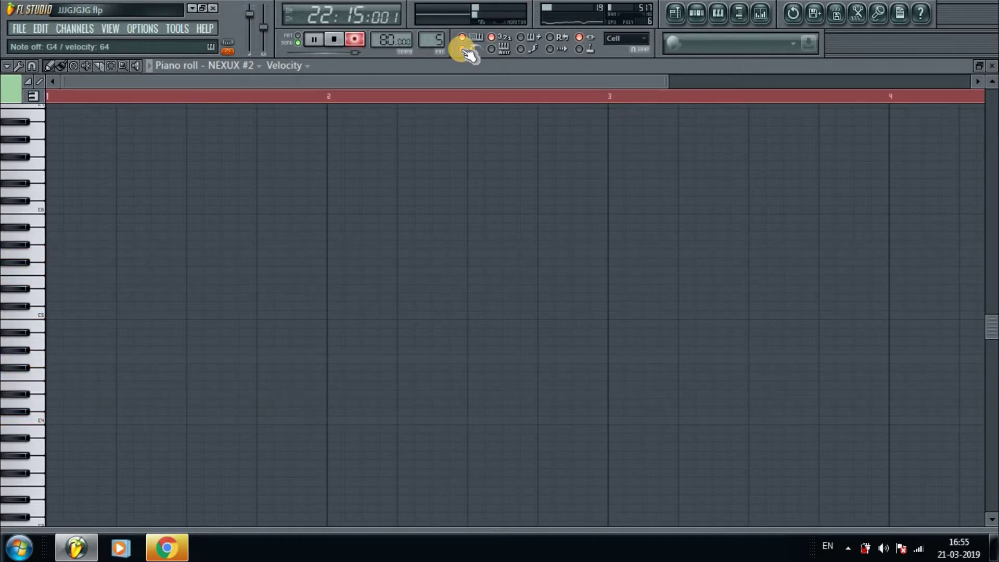
key(space)
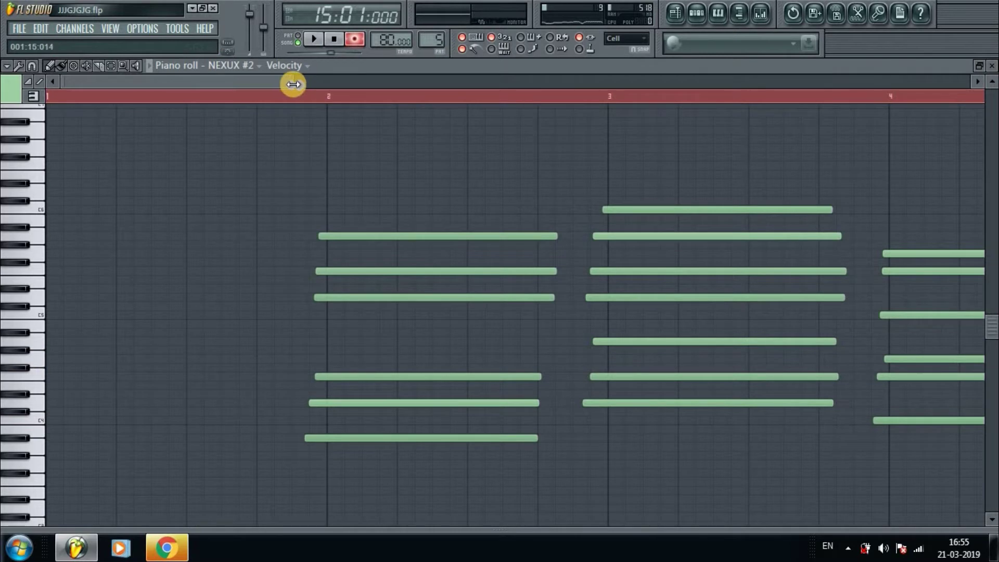
Select all recorded chord notes, nudge them slightly later towards the bar lines, and play the pattern from just before bar 2
drag(293, 84, 715, 84)
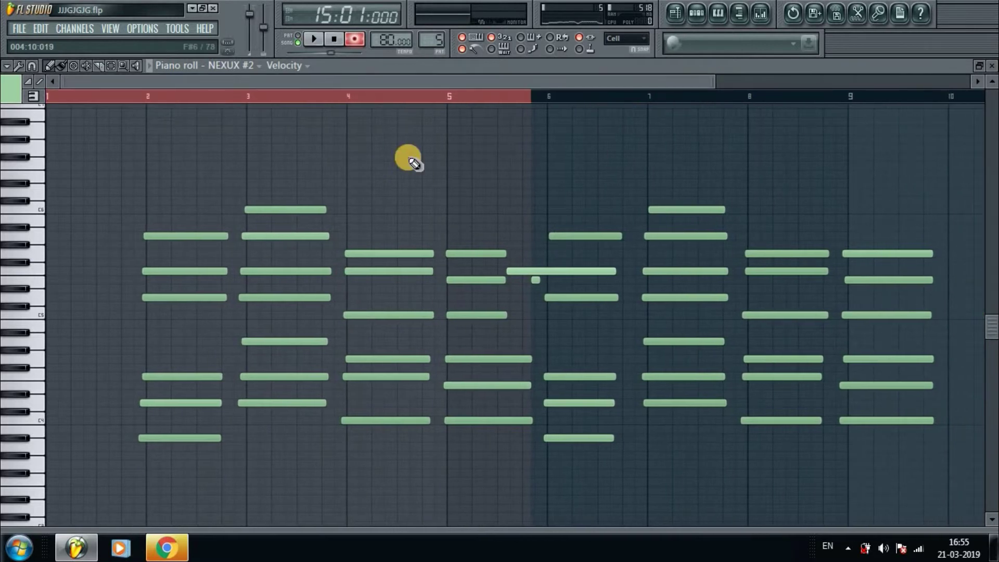
key(ctrl+a)
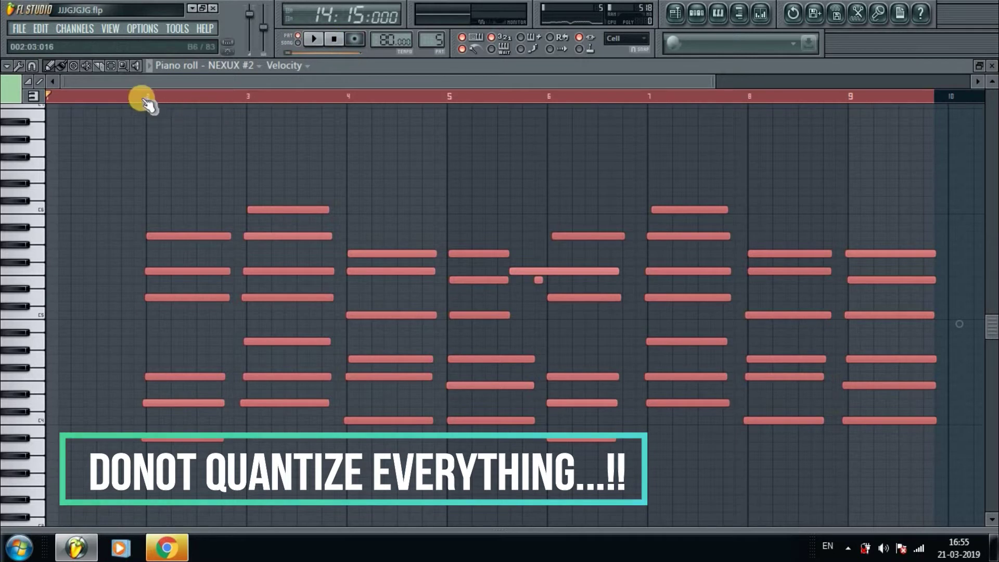
click(130, 97)
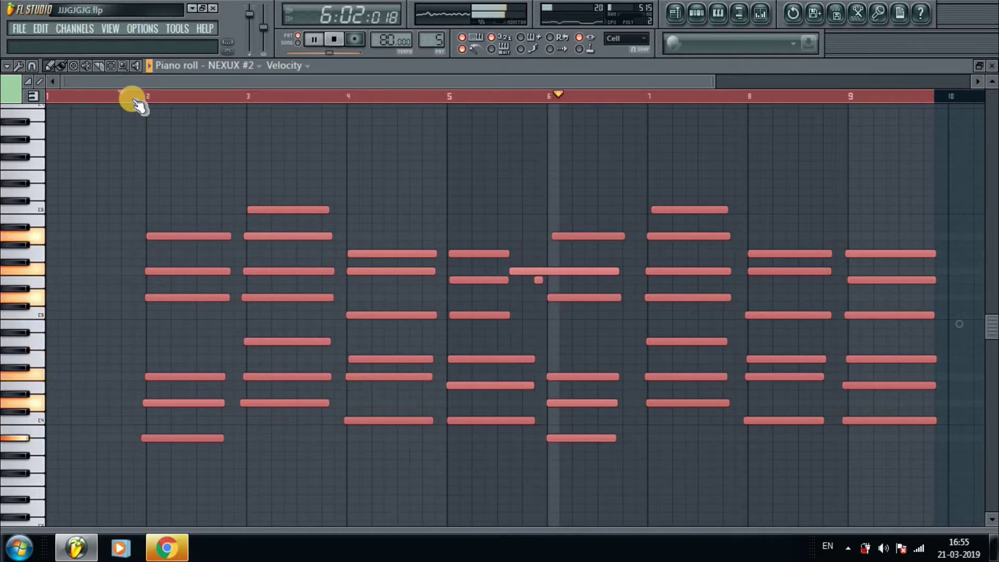
Lengthen the short E5 note just before bar 6 slightly and play back the passage from the middle of bar 5
right_click(539, 280)
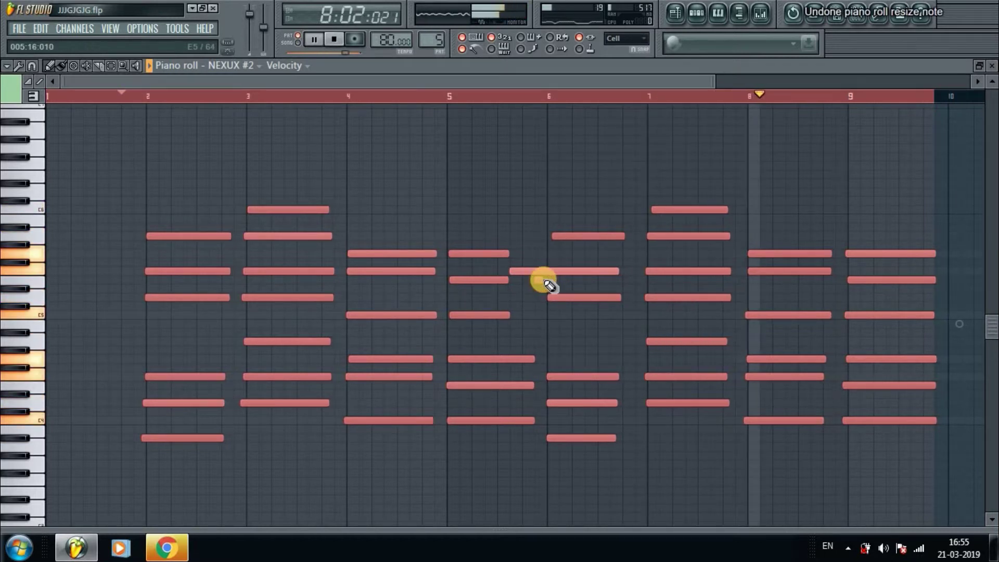
click(545, 285)
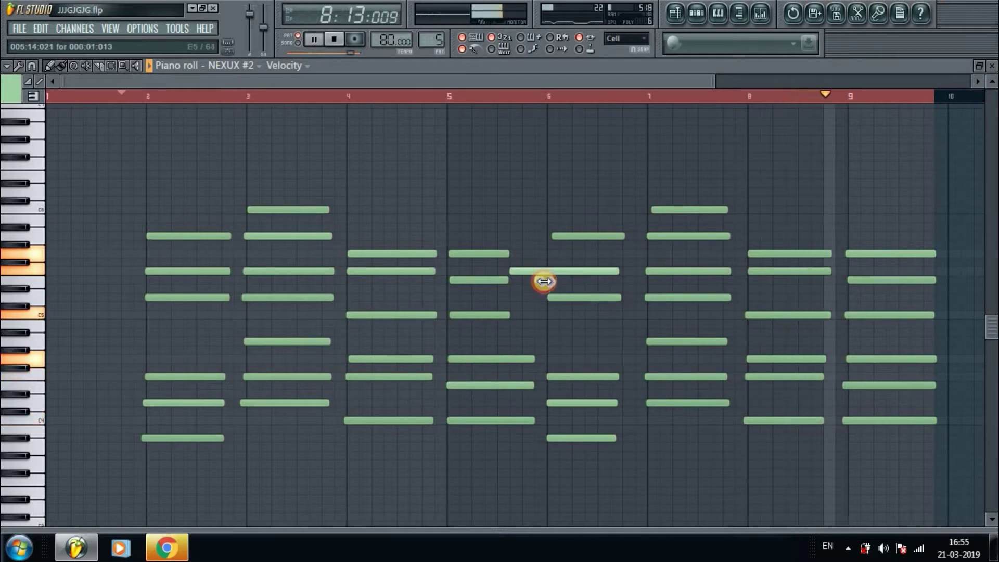
click(504, 97)
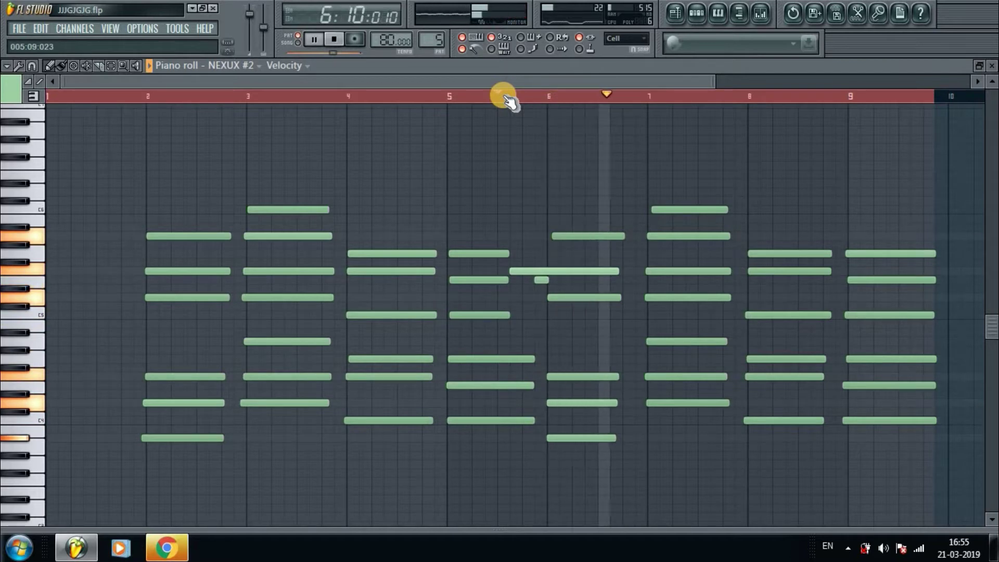
key(space)
Route the NEXUX #2 channel to mixer track Insert 18
click(761, 14)
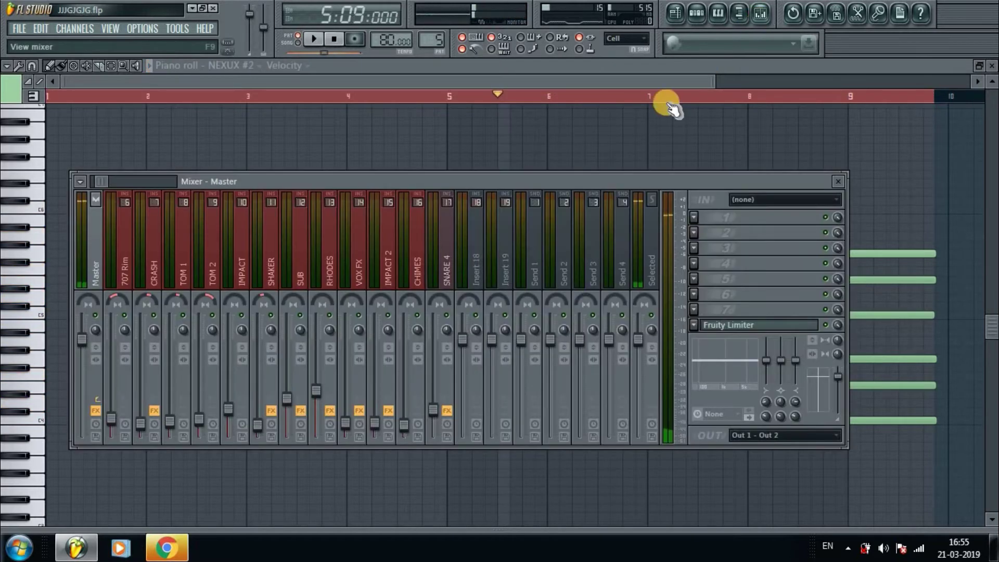
click(696, 17)
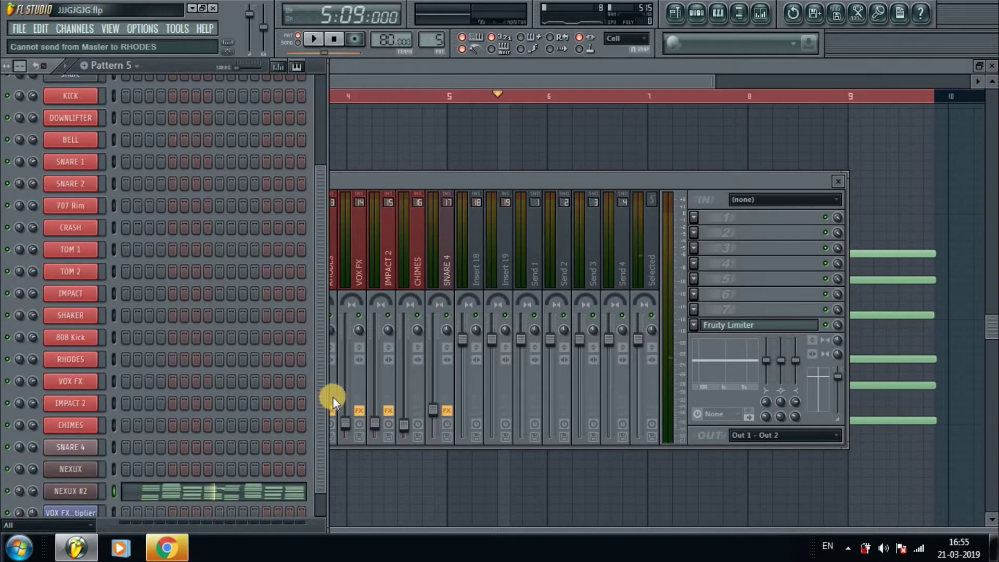
click(478, 279)
right_click(477, 279)
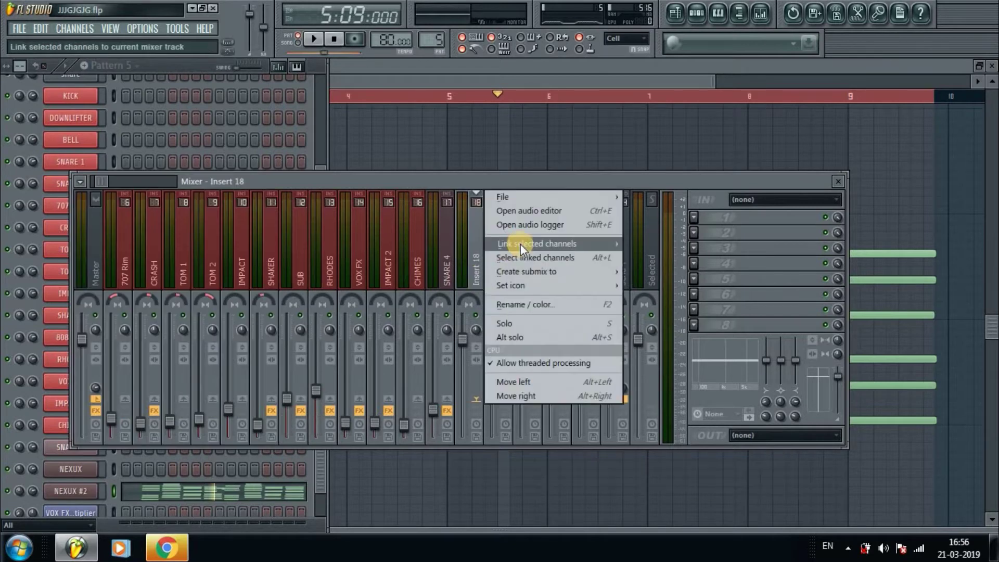
mouse_move(520, 244)
click(663, 245)
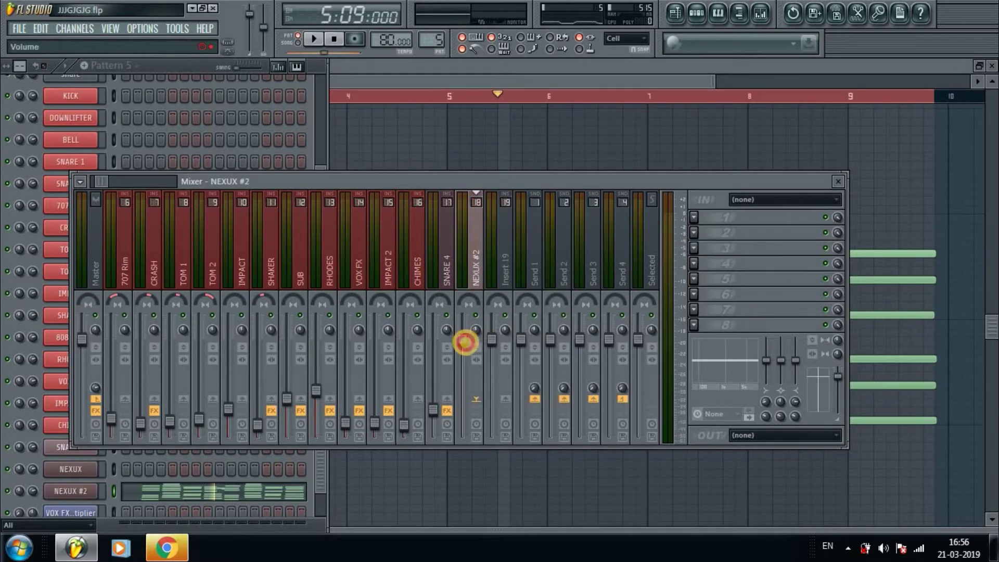
Lower the volume of the NEXUX #2 mixer track slightly and audition the chords from bar 5
drag(464, 342, 463, 368)
key(space)
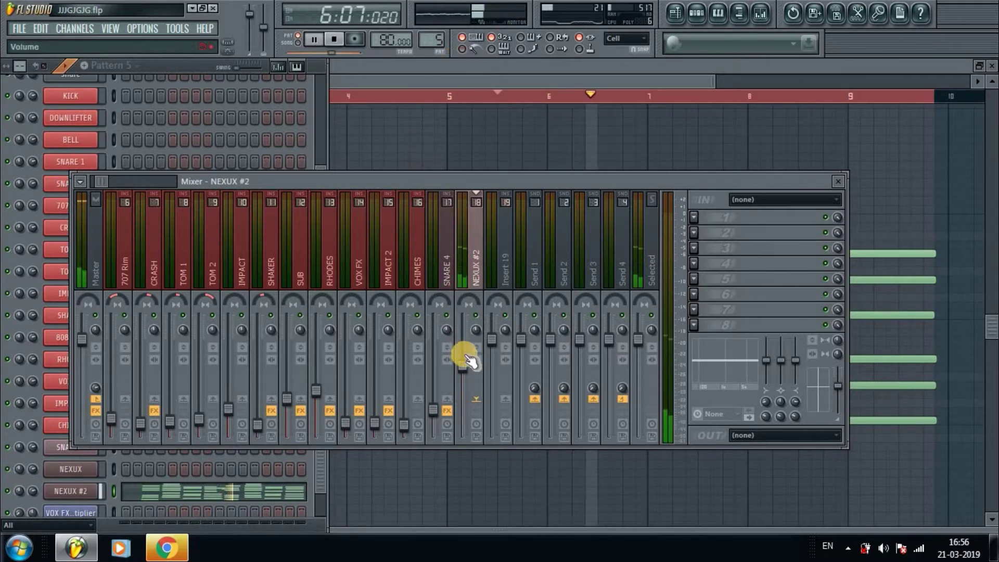
key(space)
key(space)
key(space)
key(space)
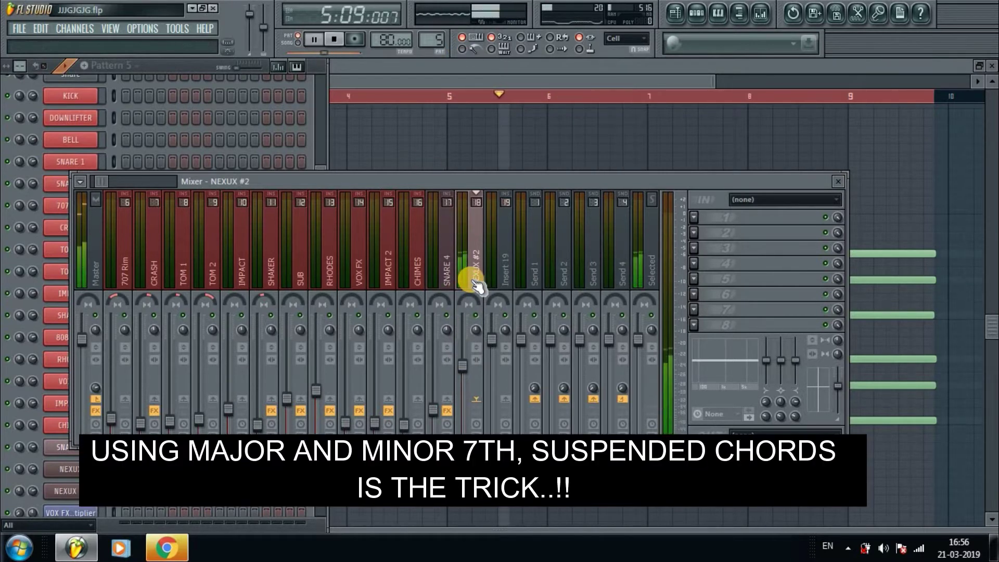
Load Fruity Parametric EQ 2 into the first effect slot of the NEXUX #2 mixer track
click(694, 217)
mouse_move(713, 232)
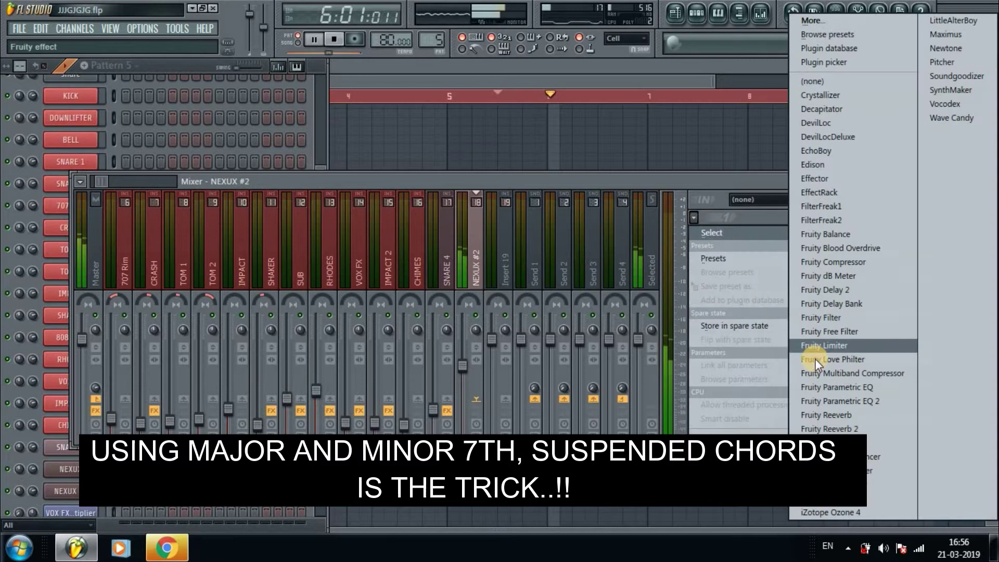
click(832, 406)
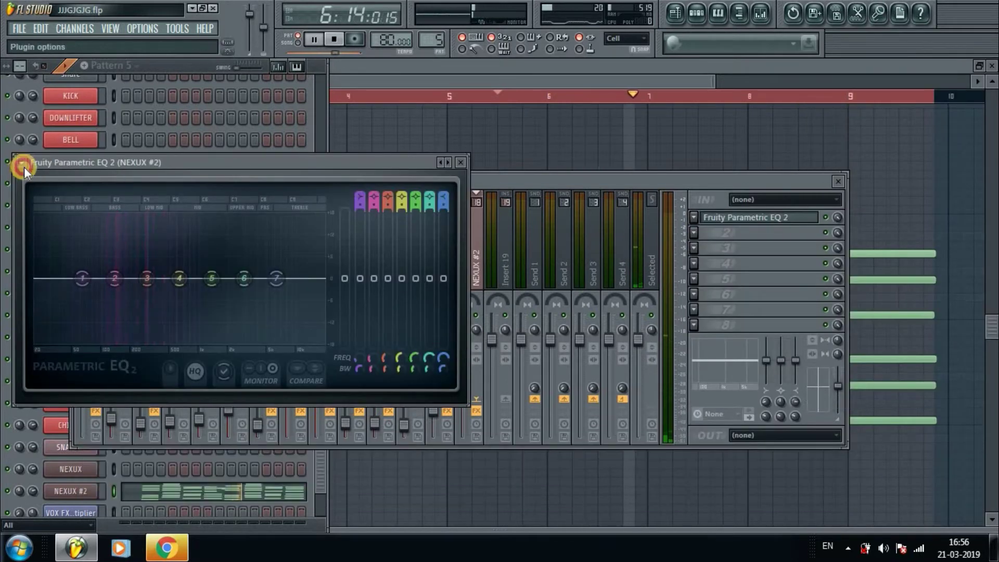
Apply the mastering preset 40Hz + 18kHz cut to the EQ and move its band 1 high-pass to 95 Hz, closing the EQ and mixer
click(24, 166)
mouse_move(41, 200)
mouse_move(156, 201)
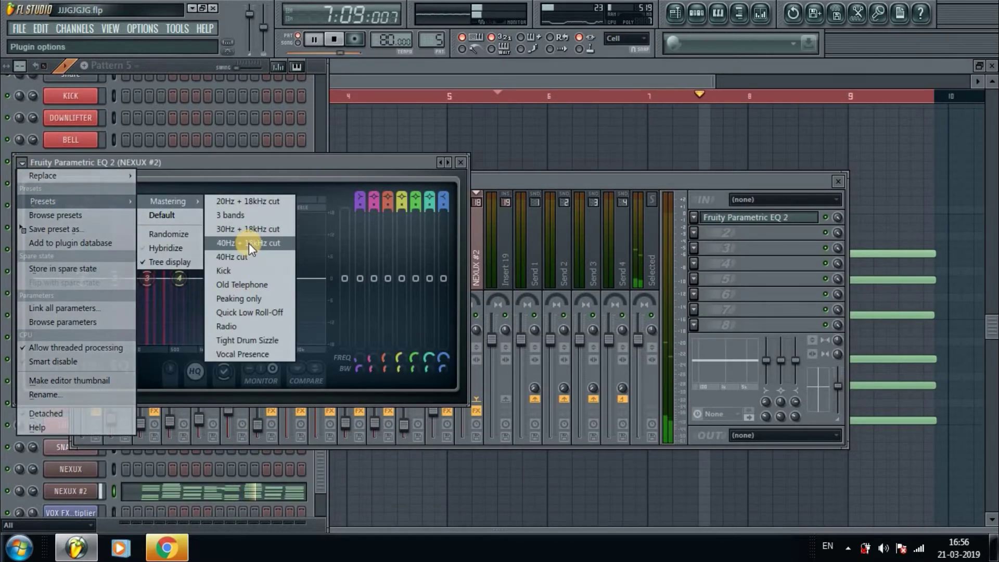
click(249, 242)
drag(67, 278, 100, 279)
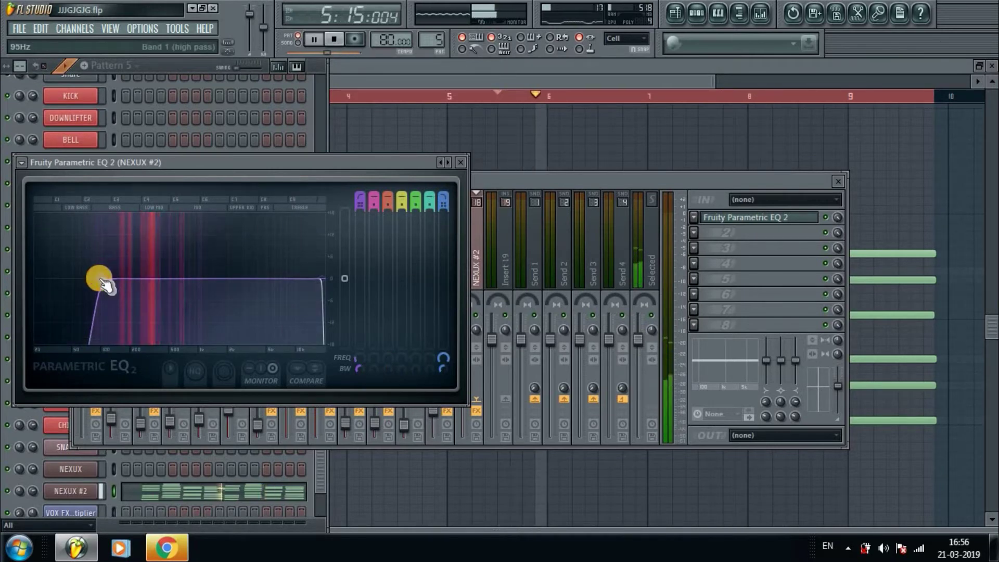
click(99, 279)
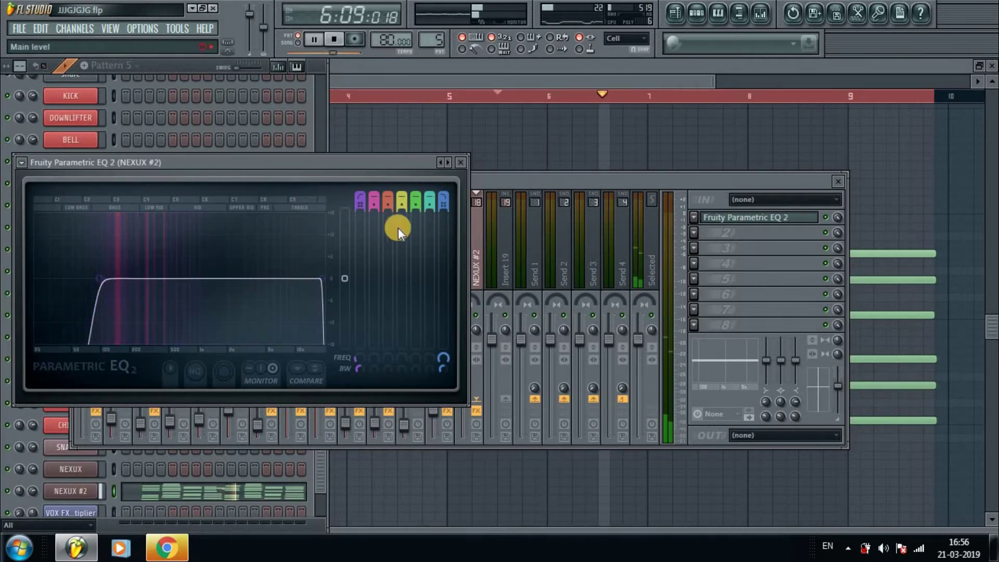
click(460, 162)
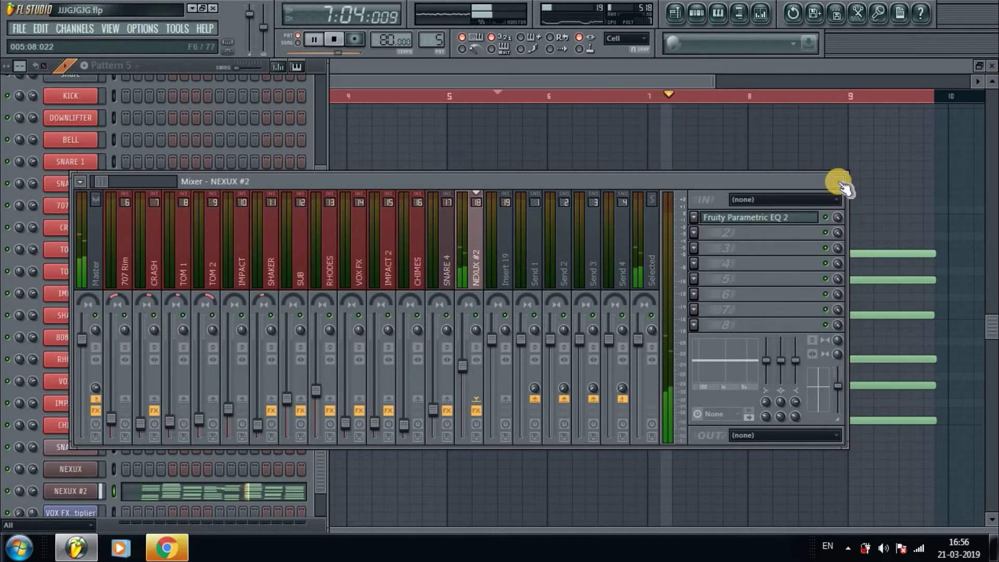
click(839, 182)
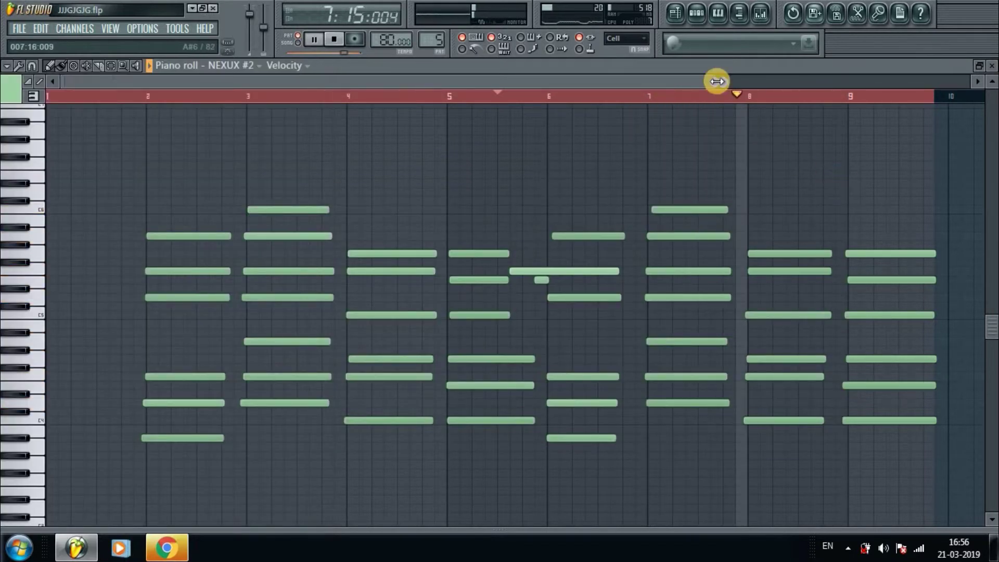
Place Pattern 5 on Track 20 of the playlist, trimmed to start at 14:09:000 with its chords aligned to bar 15, and play the song from bar 3
click(675, 13)
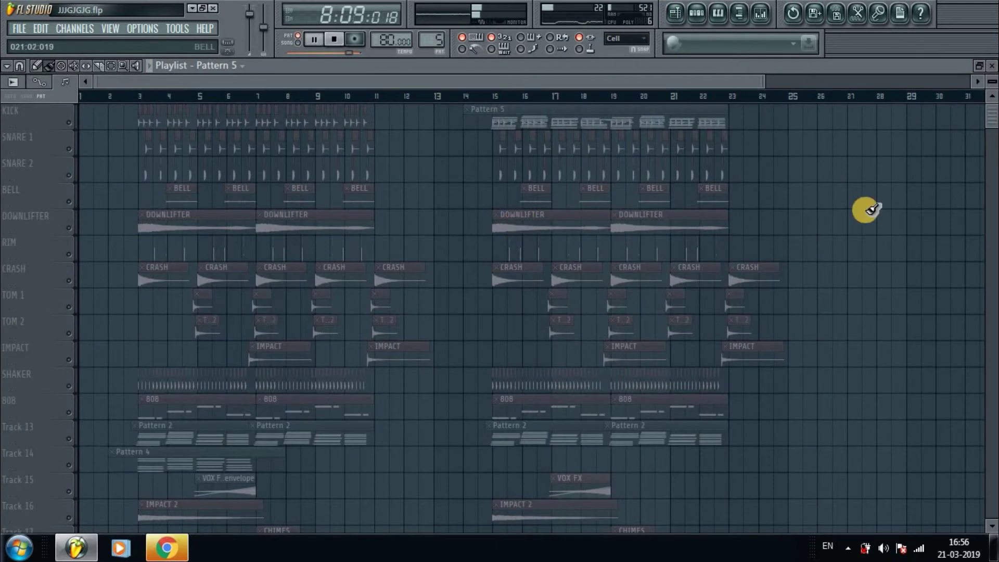
drag(991, 116, 991, 155)
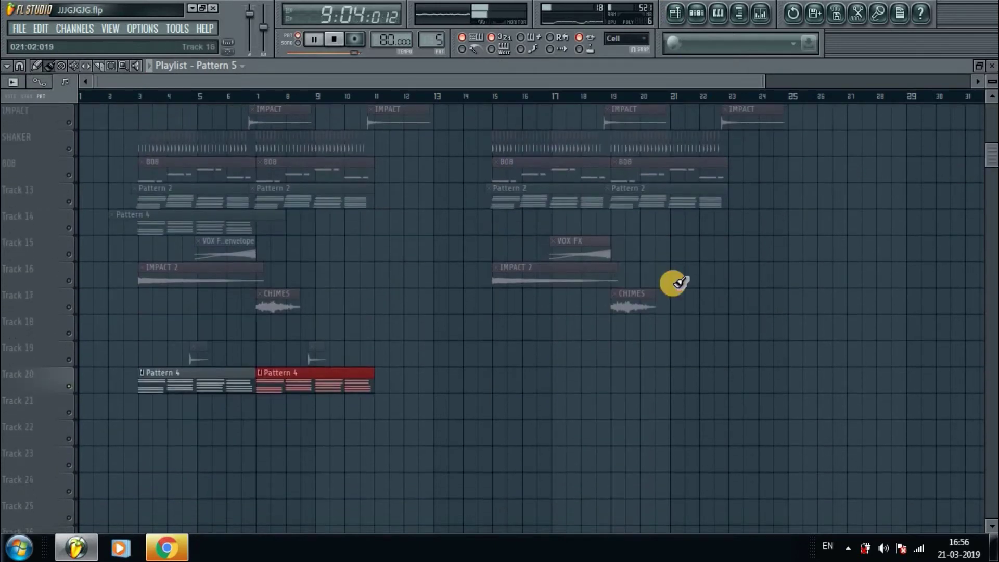
click(497, 383)
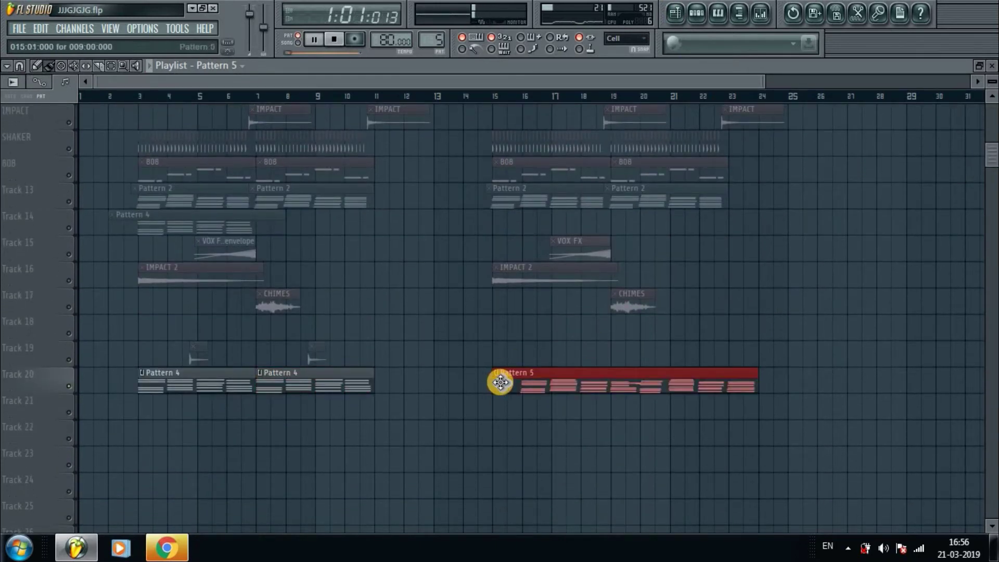
drag(500, 382, 477, 389)
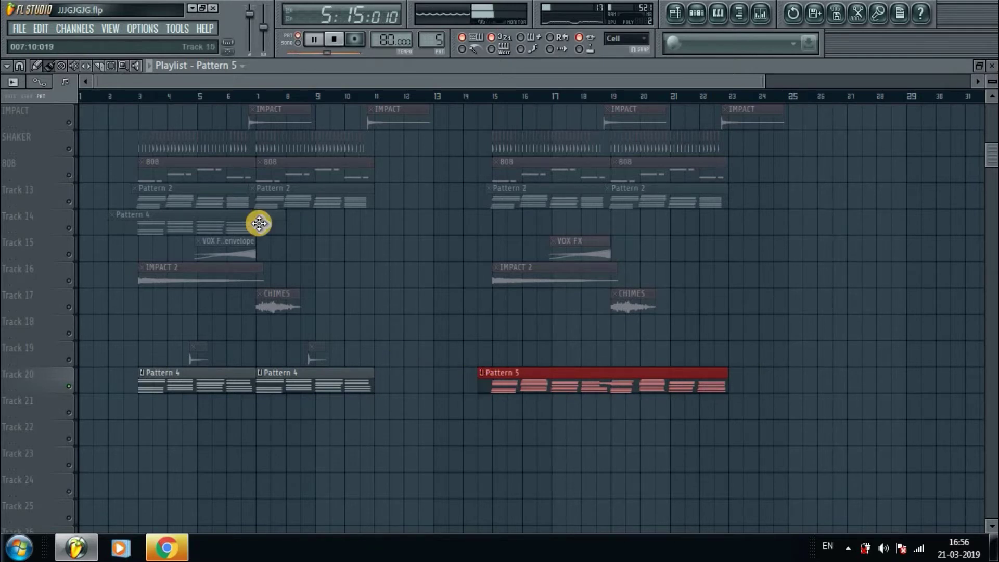
click(140, 95)
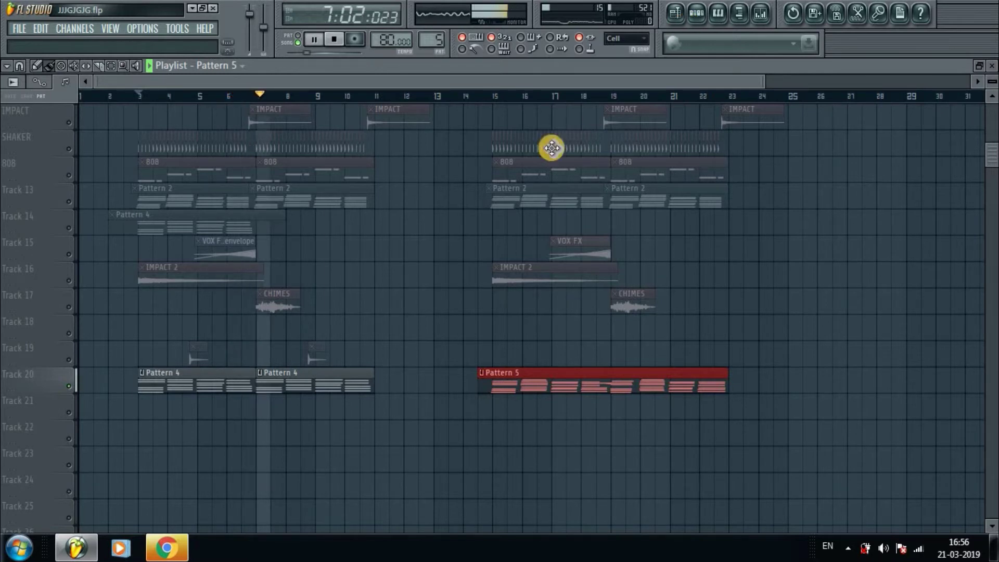
Rename the Pattern 5 clip on Track 20 as AWESOME PIANO
click(481, 376)
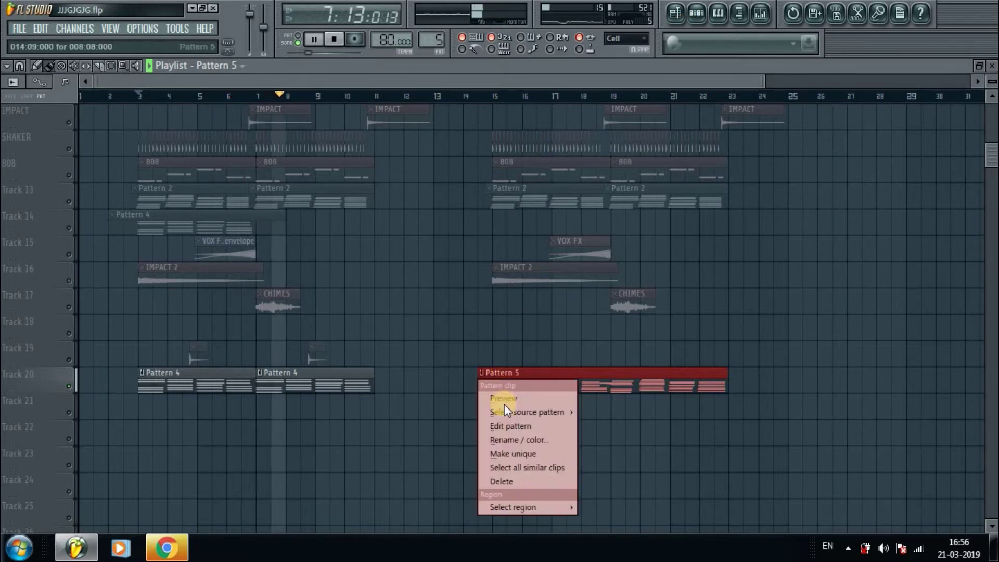
click(517, 443)
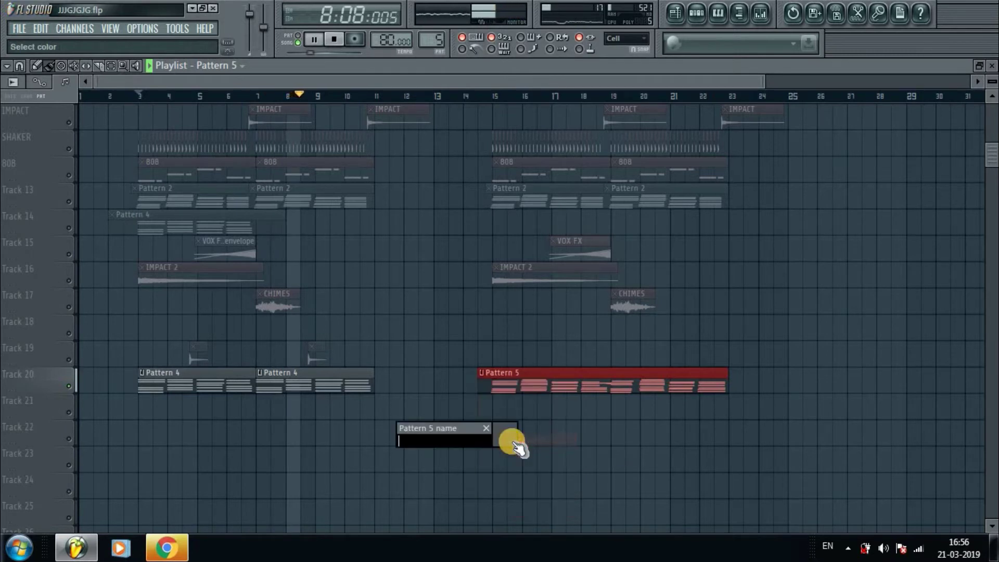
text(AWESOME)
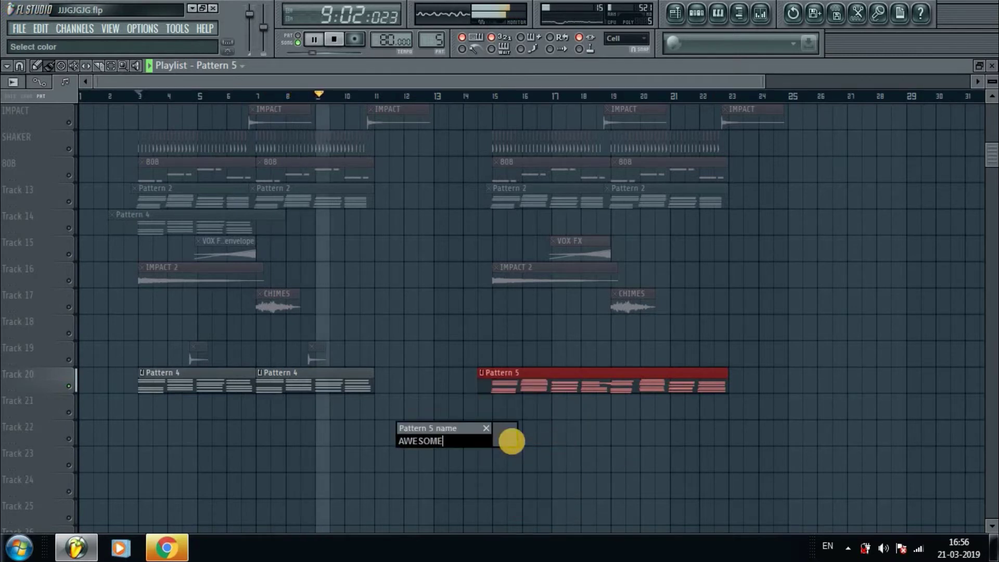
text( PIANO)
key(Return)
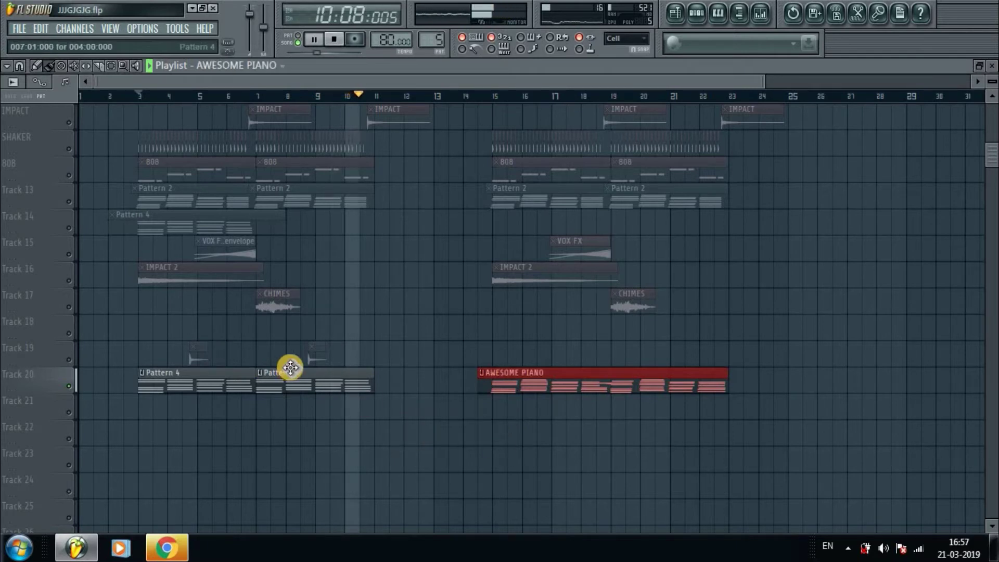
Play from 14:09 and set the NEXUX #2 master filter cutoff to about 56, closing the plugin and stopping playback
click(484, 96)
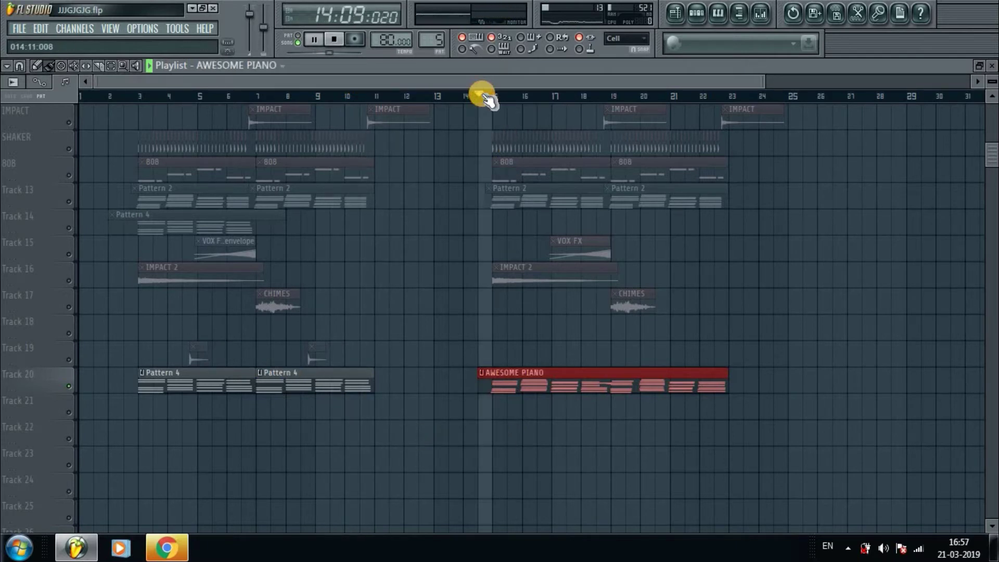
click(695, 16)
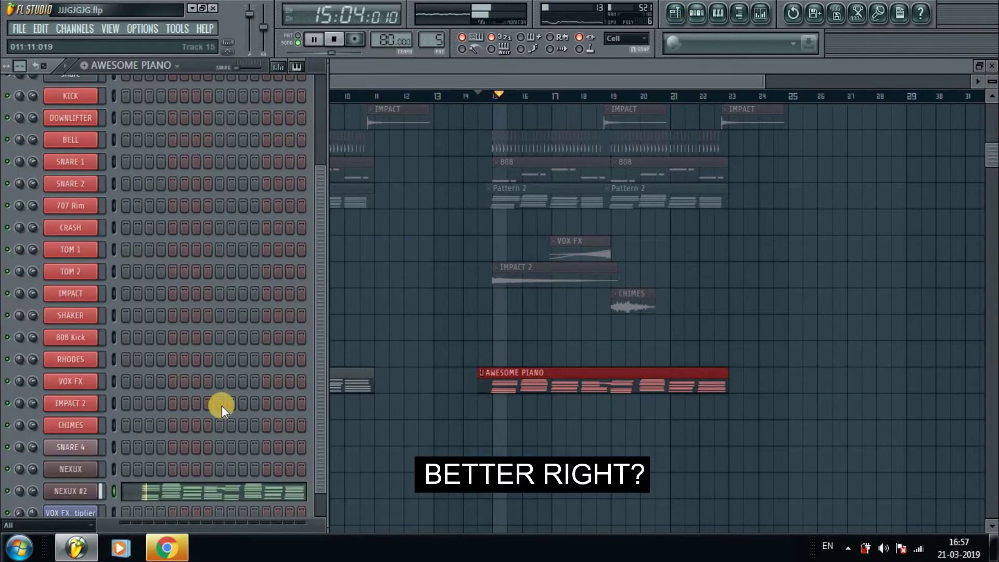
click(99, 490)
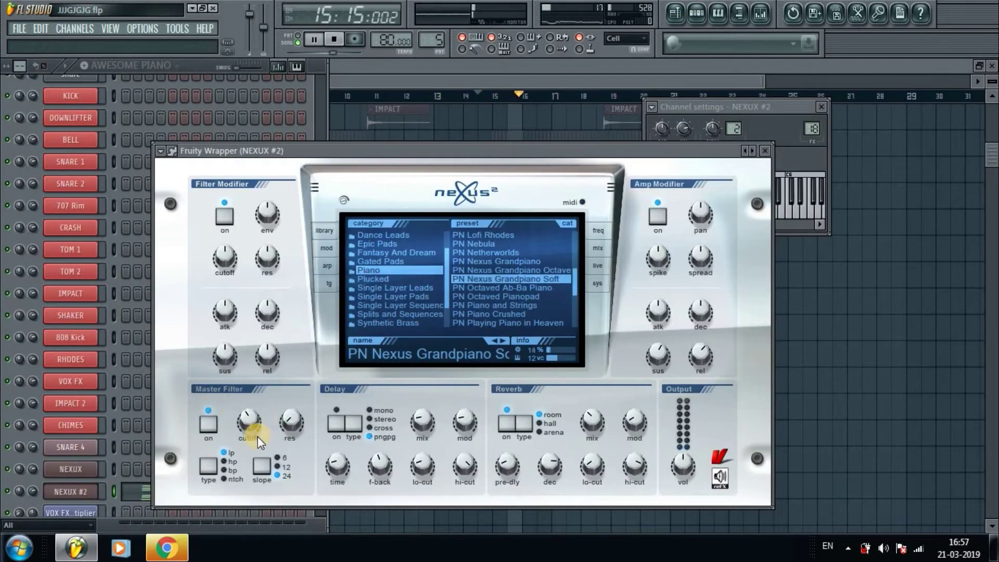
drag(254, 427, 255, 419)
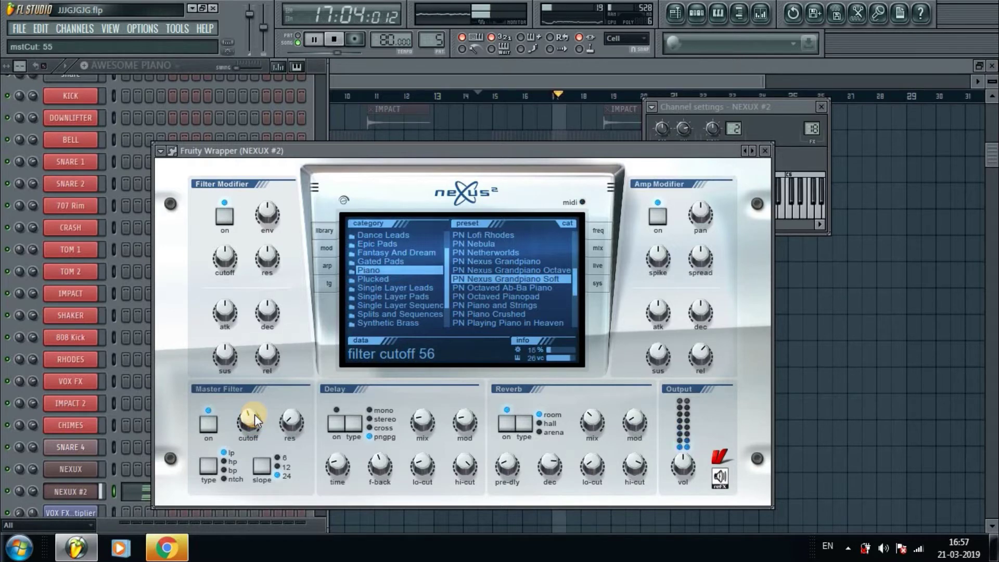
right_click(847, 294)
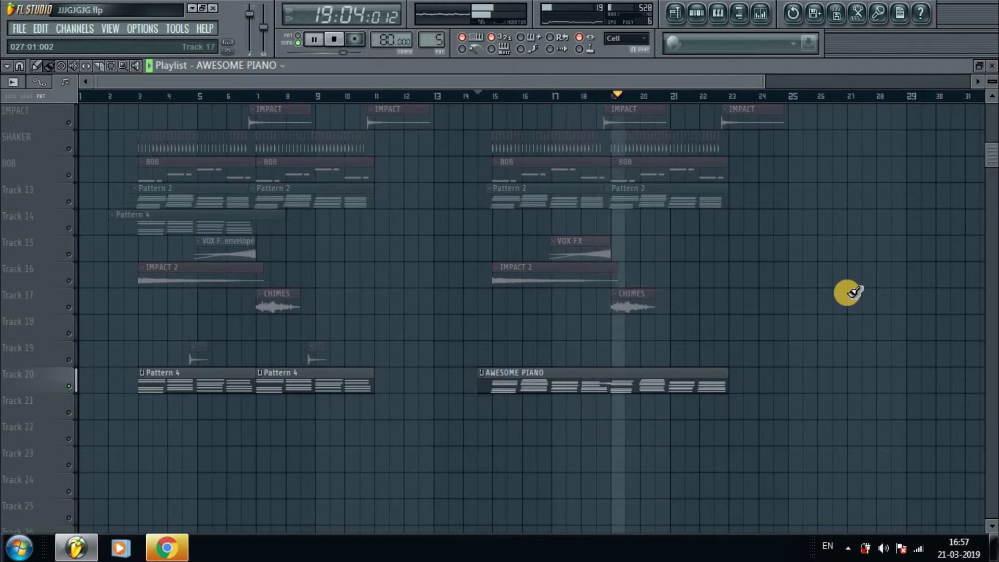
key(space)
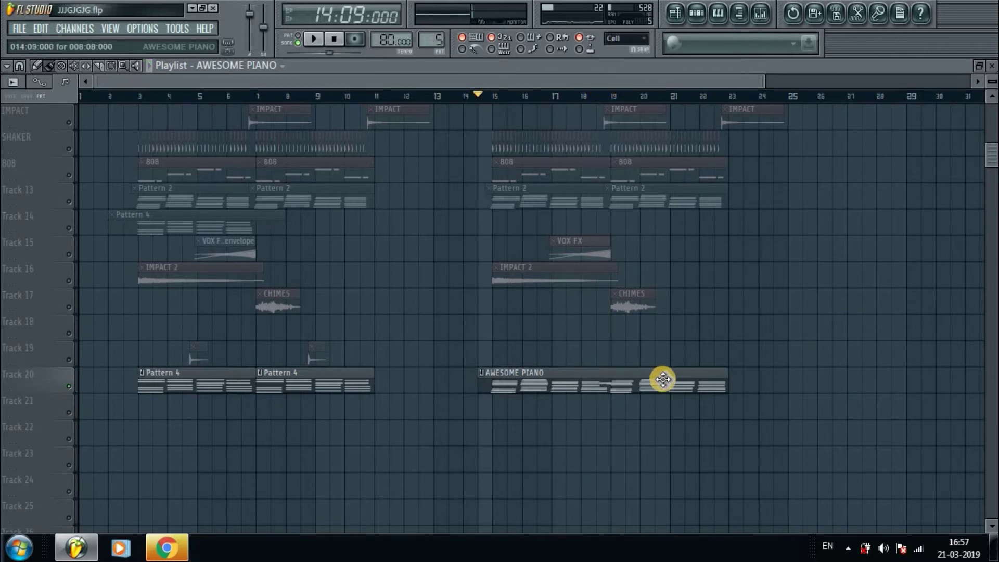
Place a copy of AWESOME PIANO on Track 20 at bar 29, trimmed at both ends to only its first chord
click(879, 383)
click(752, 84)
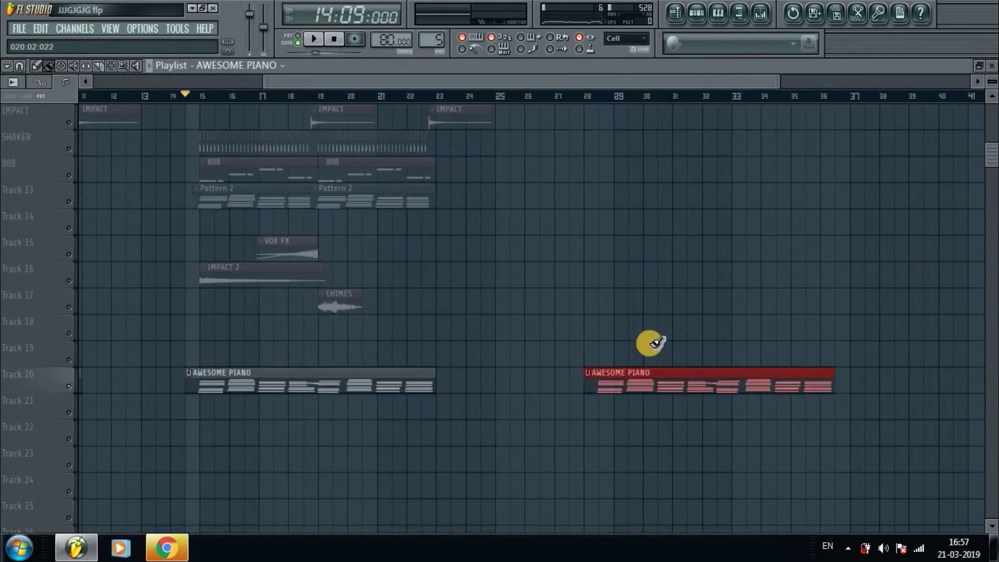
drag(621, 385, 602, 385)
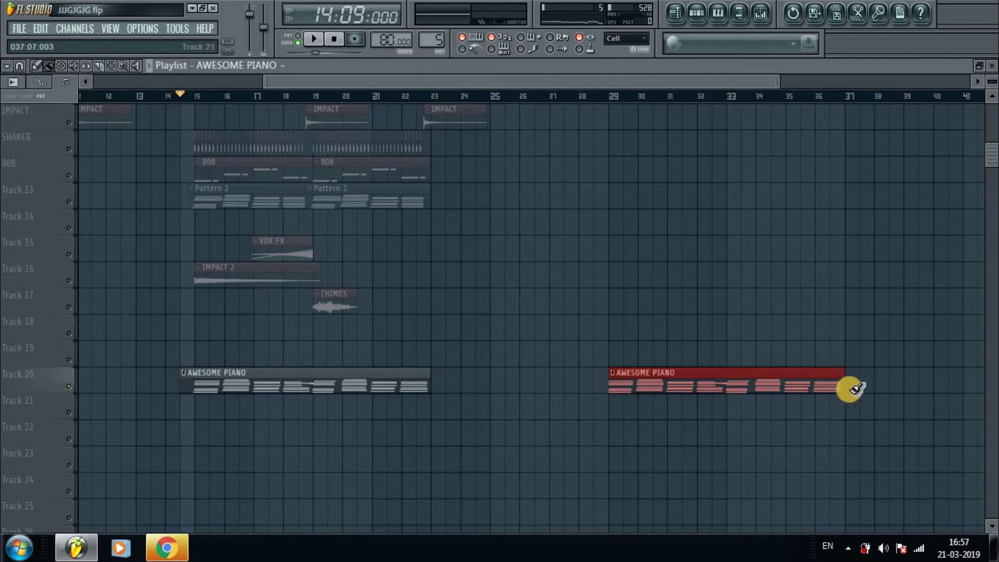
mouse_move(843, 385)
mouse_down()
mouse_move(662, 401)
mouse_move(638, 389)
mouse_up()
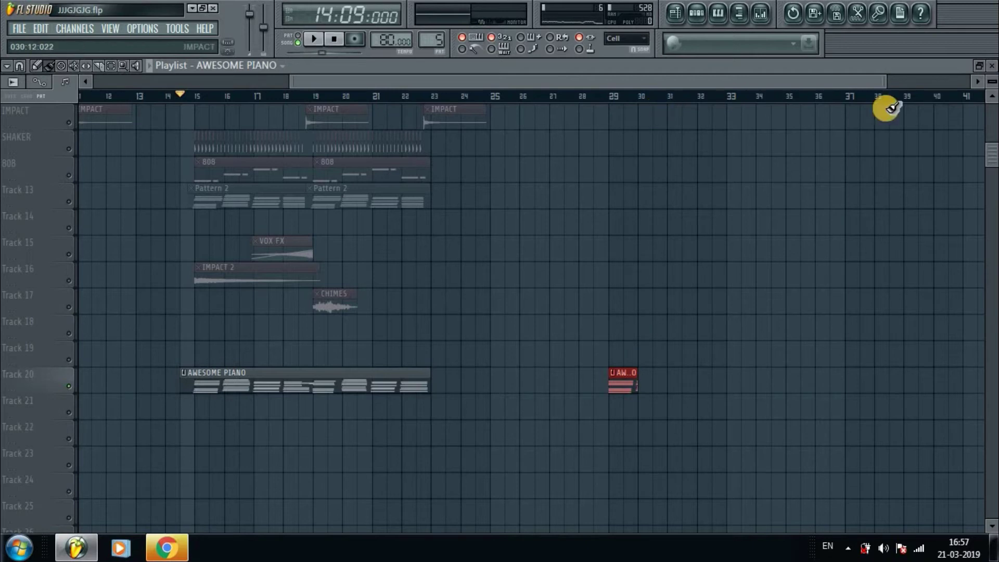
drag(886, 82, 785, 78)
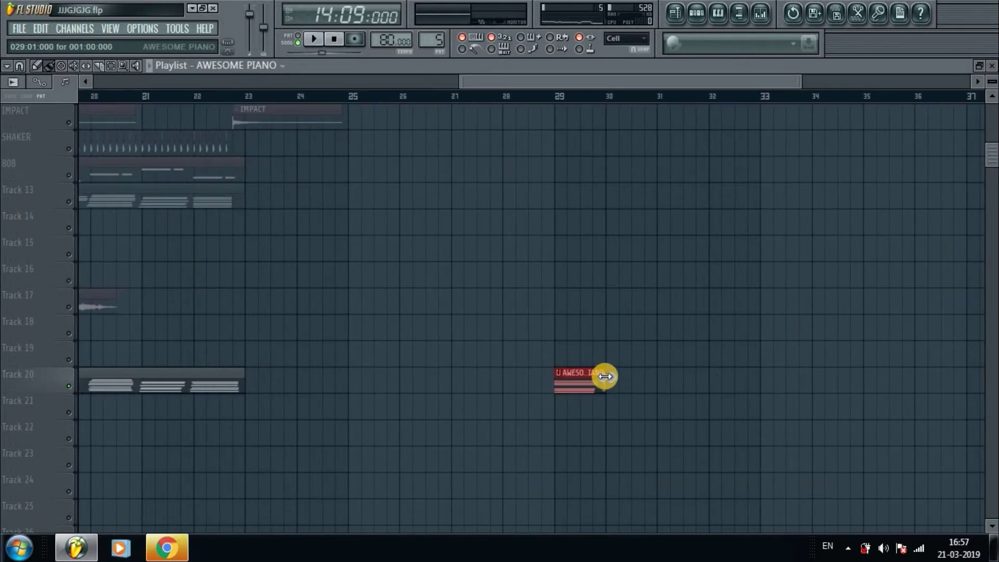
drag(605, 376, 595, 374)
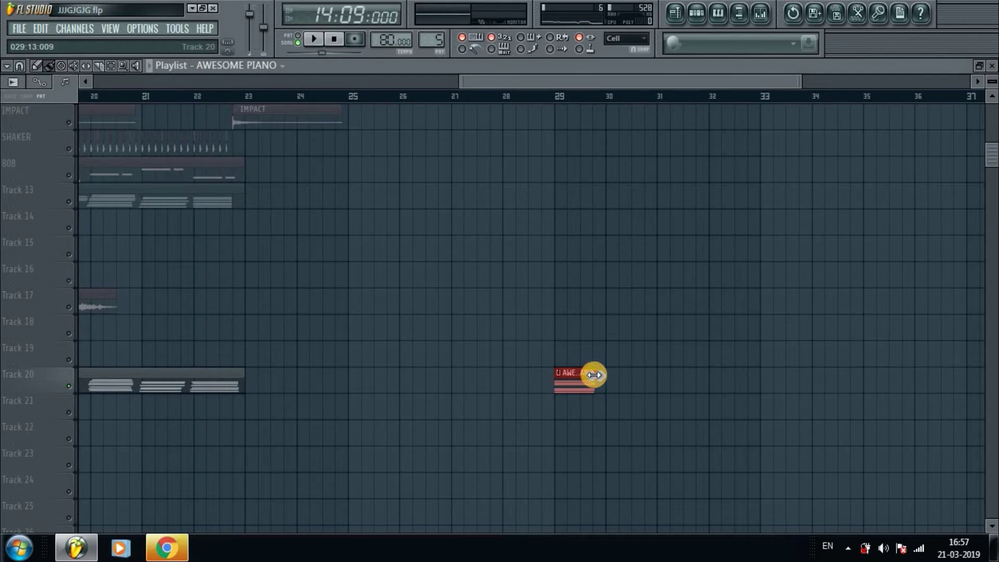
Select bar 29 as the time range, audition it and export it to the DEMO folder as the wave file REVERSE PIANO
mouse_move(558, 100)
mouse_down()
mouse_move(597, 103)
mouse_move(576, 103)
mouse_up()
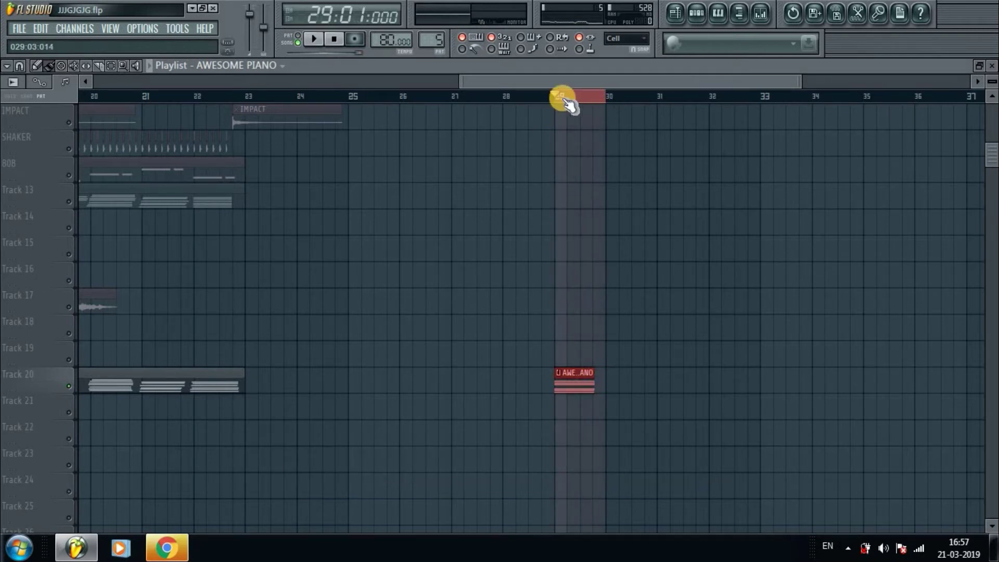
key(space)
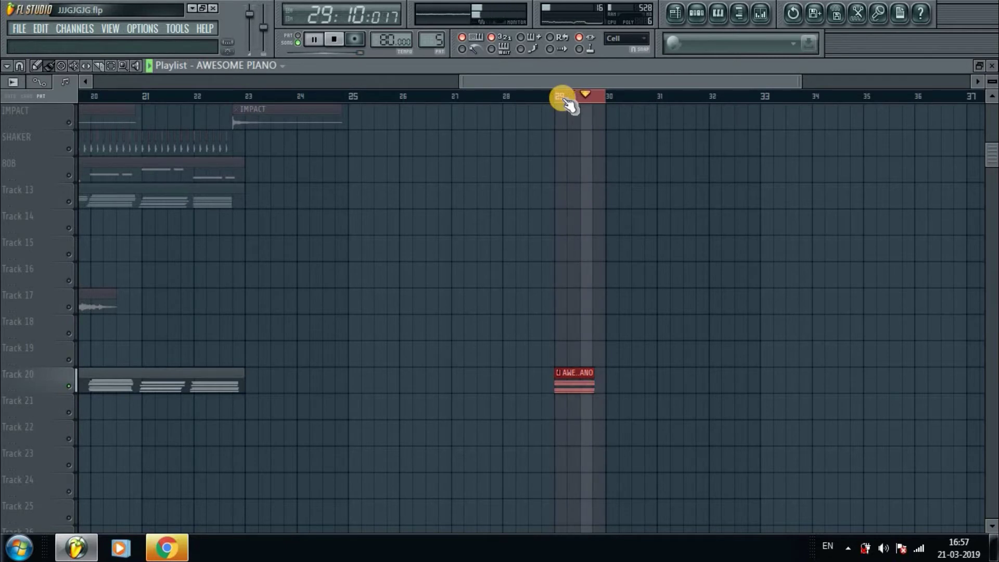
key(space)
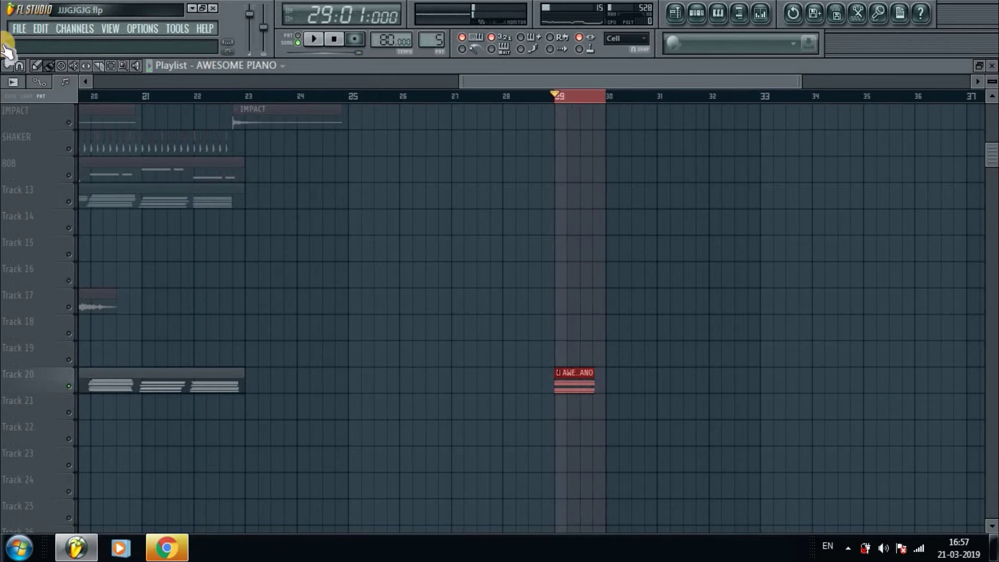
click(18, 30)
mouse_move(65, 147)
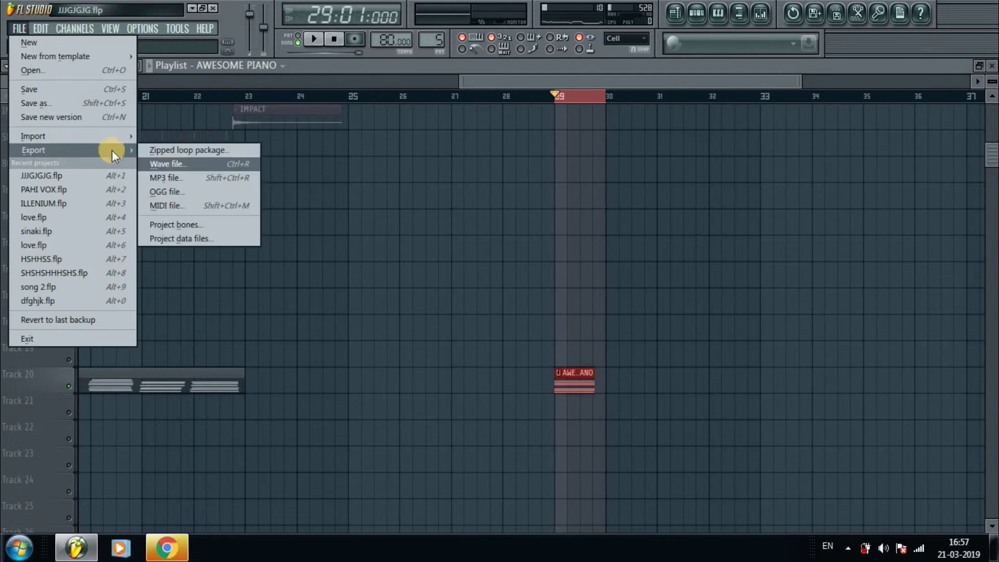
click(151, 163)
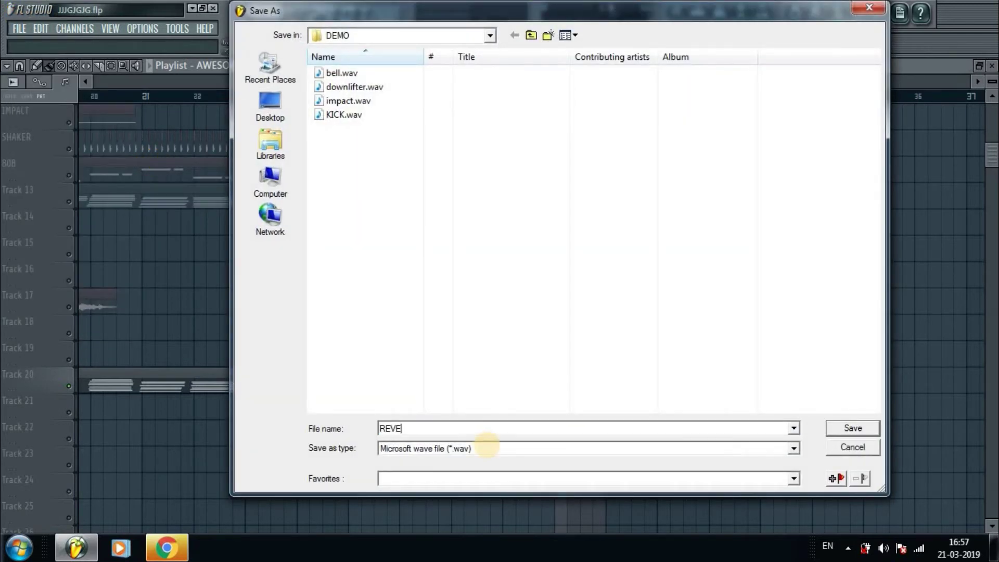
text(REVERSE PIANO)
key(Return)
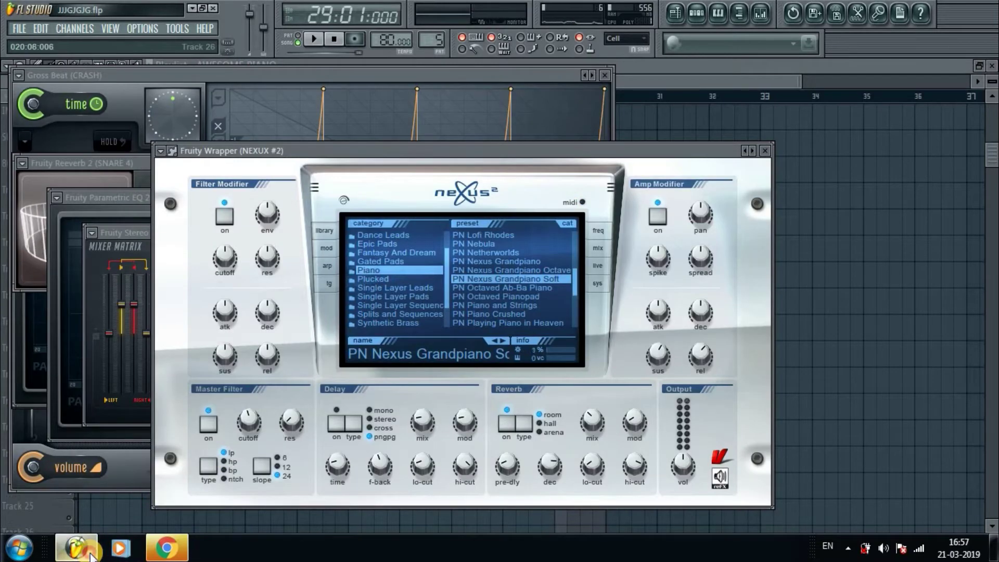
Import REVERSE PIANO.wav from the DEMO folder and place it on Track 21 at 14:09:000
click(91, 555)
double_click(302, 500)
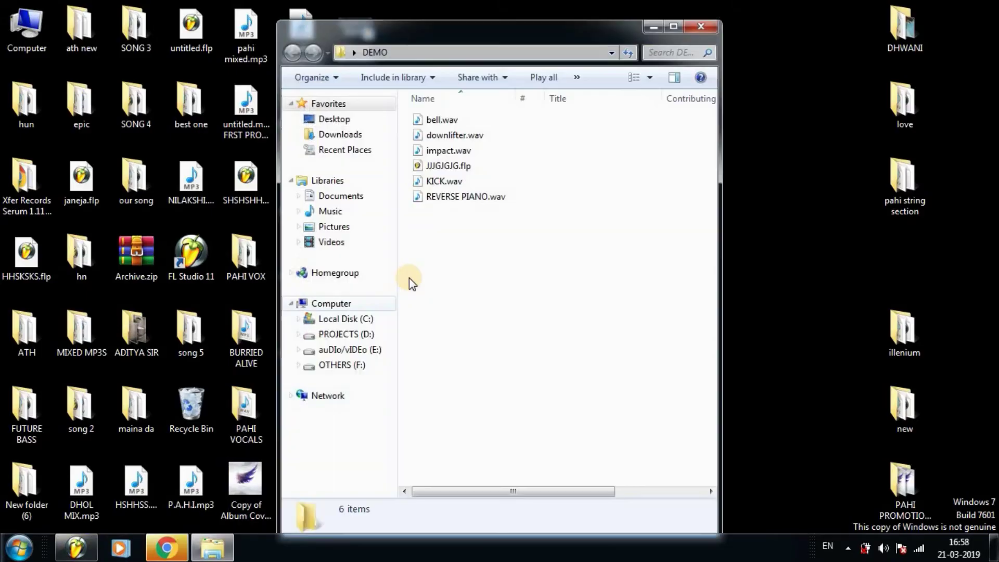
drag(431, 202, 662, 390)
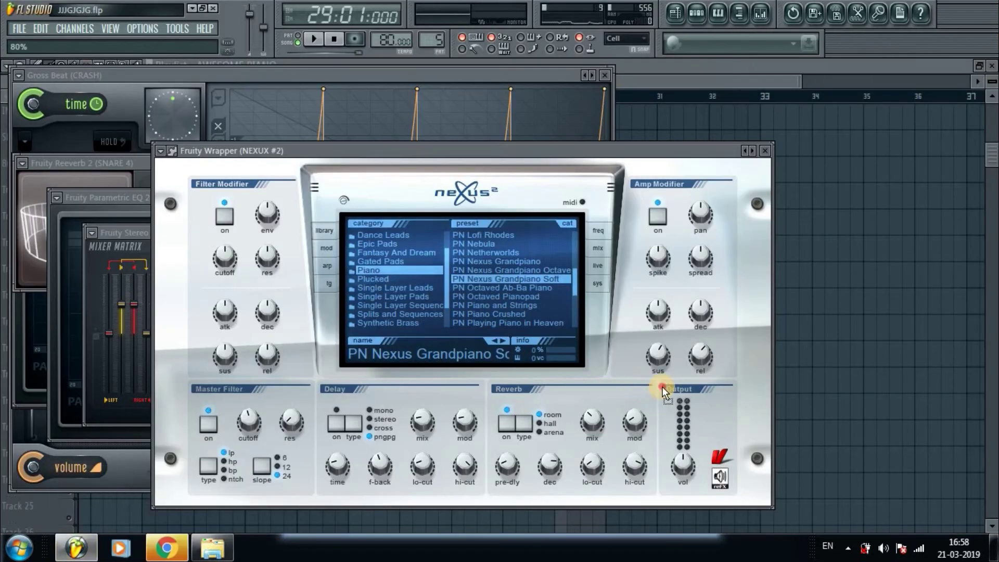
drag(787, 393, 259, 420)
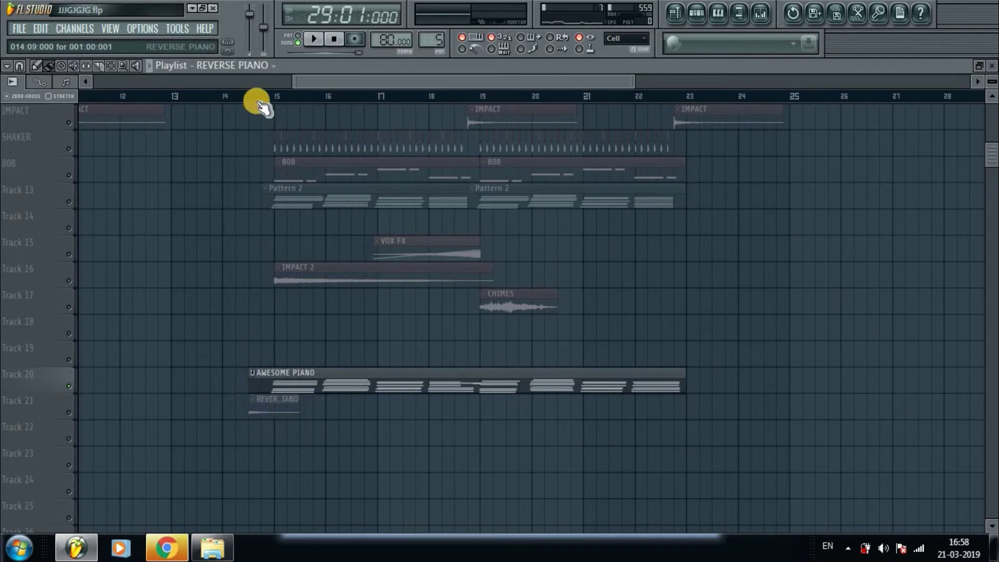
Unmute Track 21 and audition the piano clips from bar 14
click(68, 412)
click(228, 96)
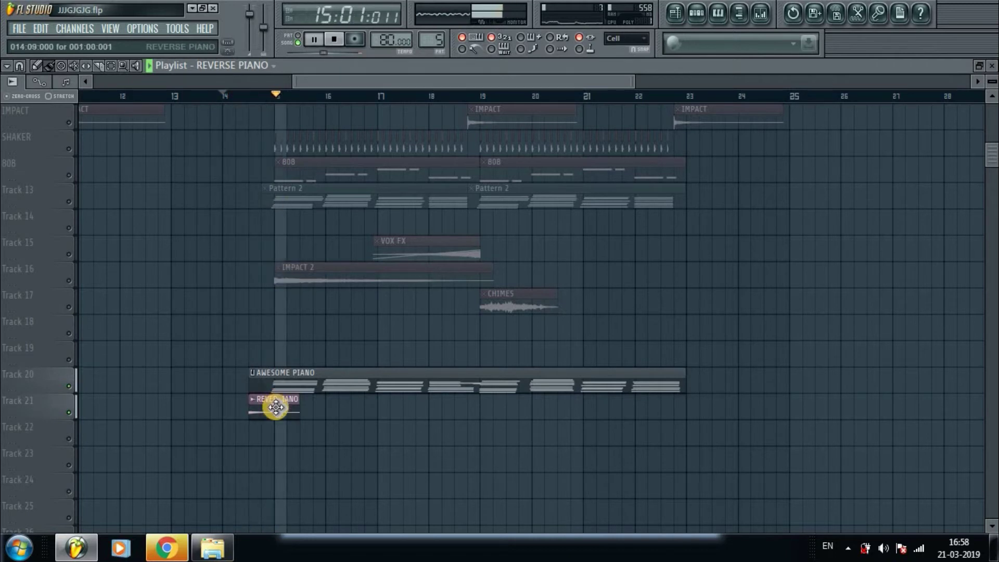
key(space)
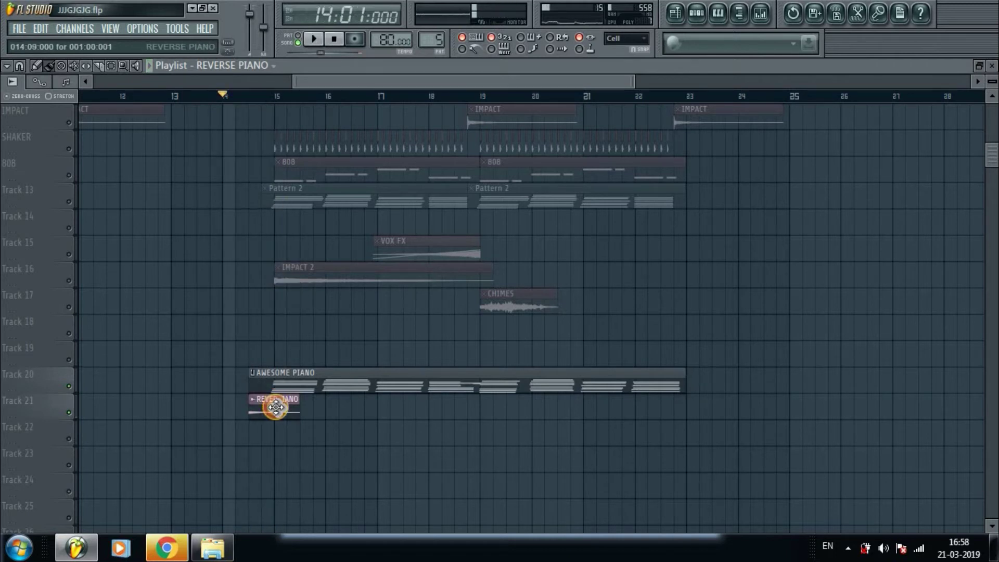
Reverse the REVERSE PIANO sample in its channel settings and start playback
double_click(276, 407)
click(662, 363)
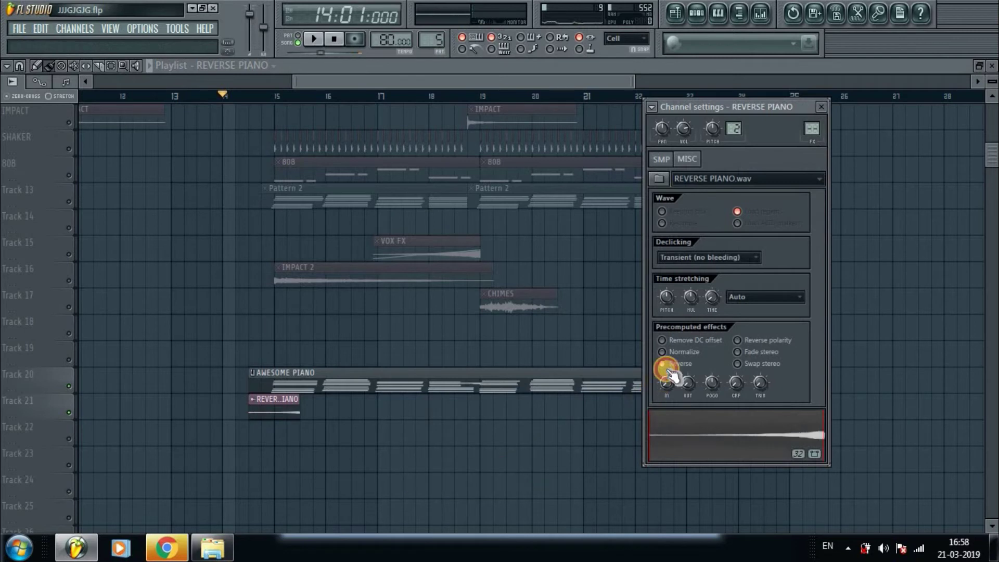
key(space)
Move the reversed piano clip to start at bar 14, audition it and add a copy on Track 21 at bar 18
drag(279, 408, 253, 407)
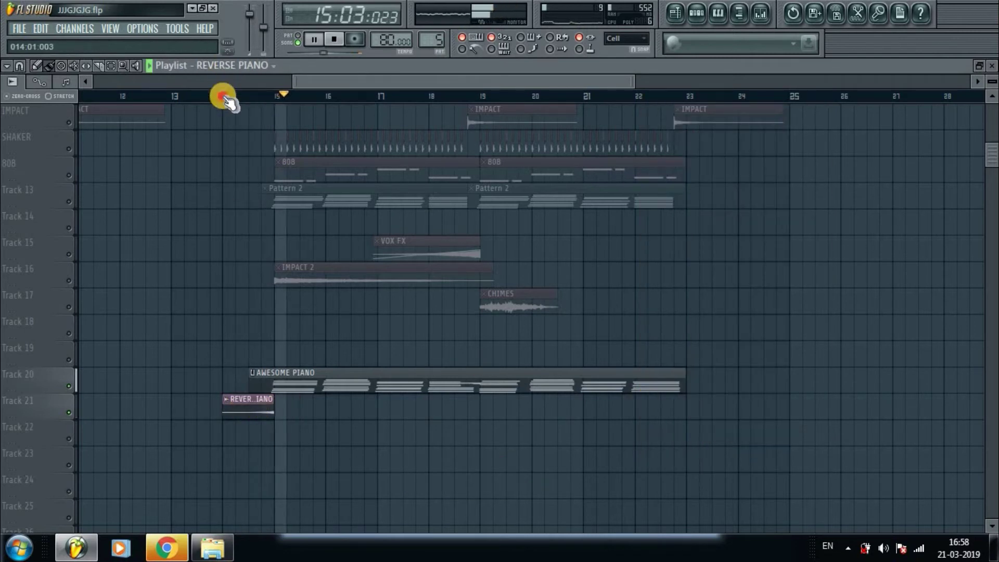
click(222, 96)
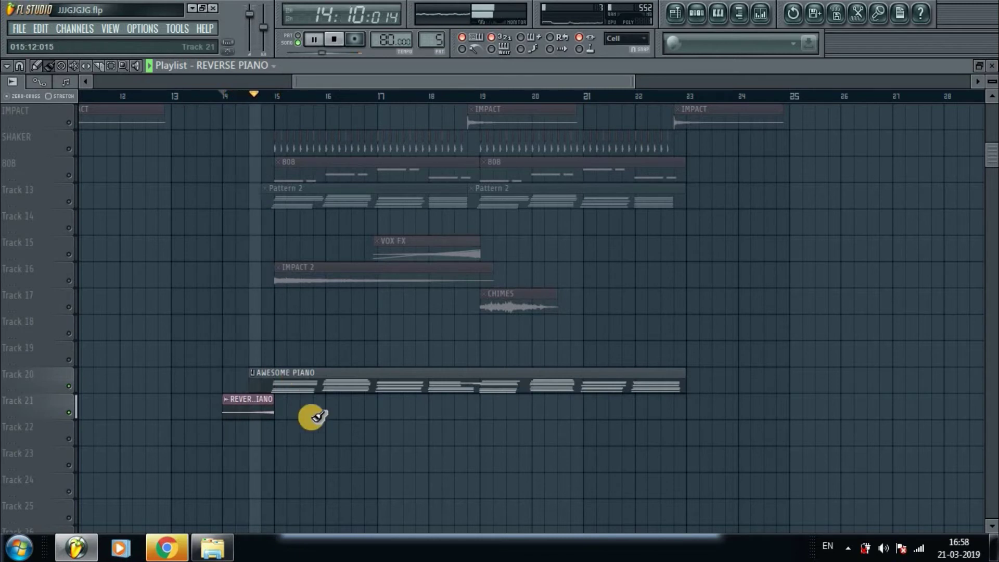
click(451, 412)
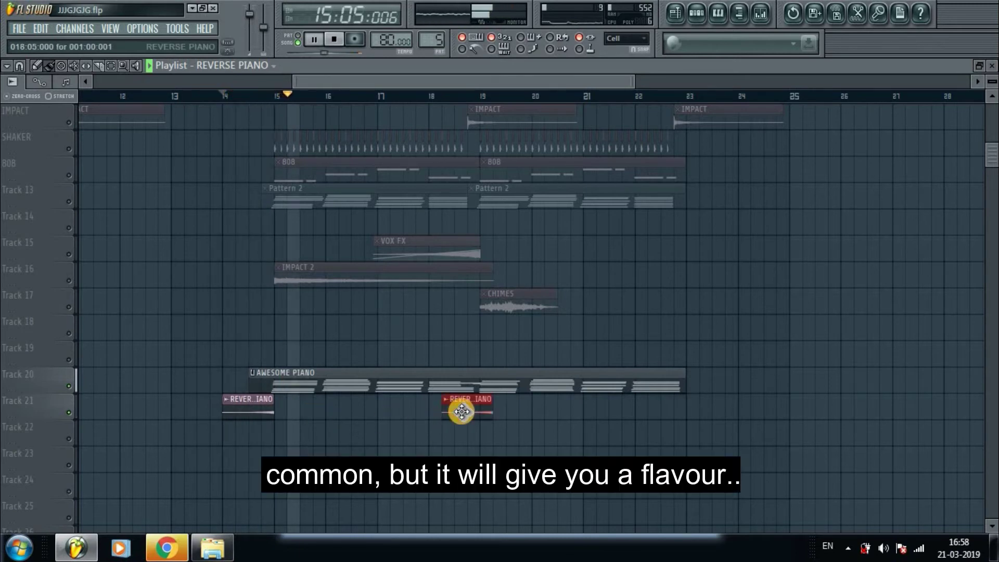
drag(461, 412, 450, 411)
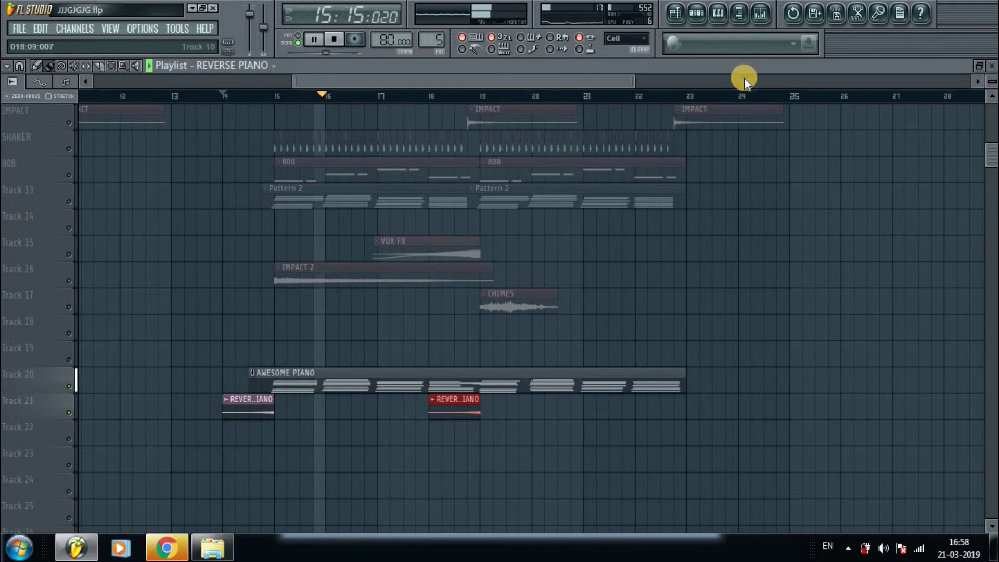
Route the REVERSE PIANO channel to mixer insert 19 and lower that track's volume to 61% (-9.6 dB)
click(760, 19)
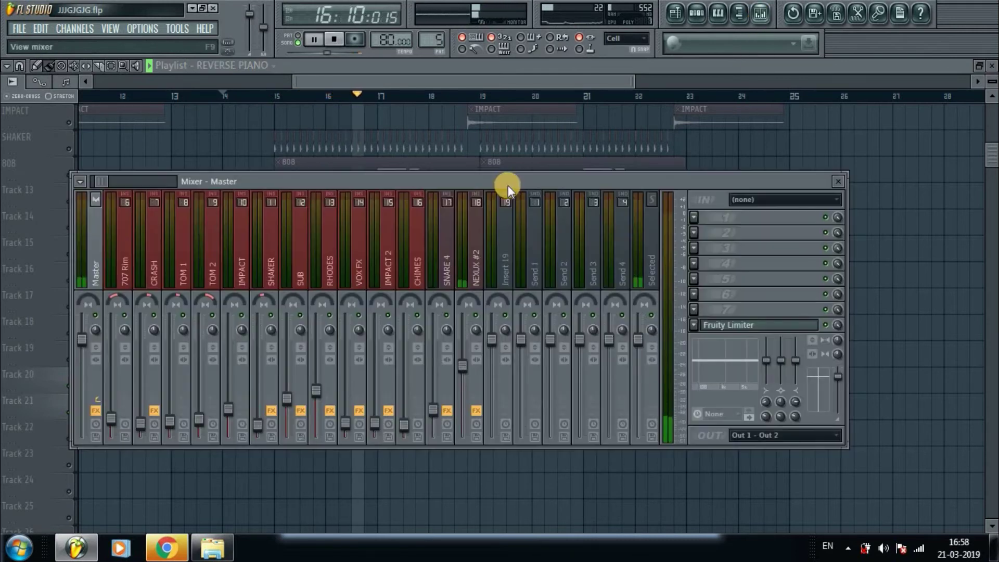
click(502, 251)
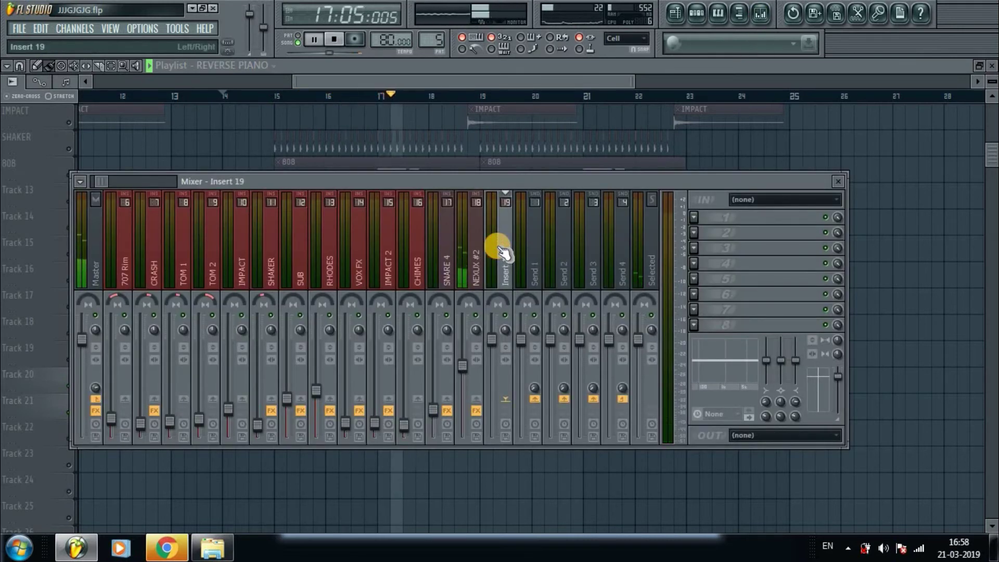
key(ctrl+l)
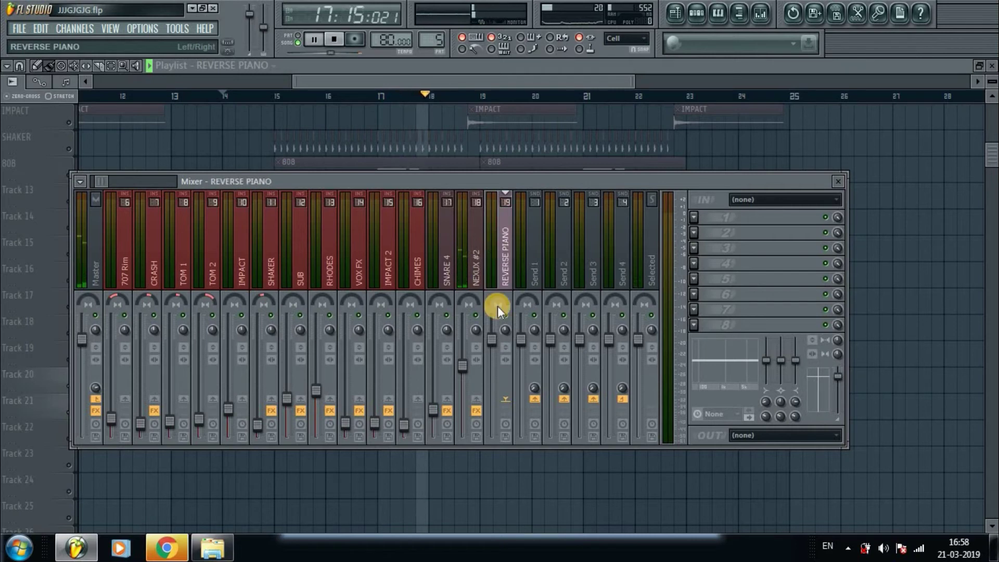
drag(492, 342, 495, 379)
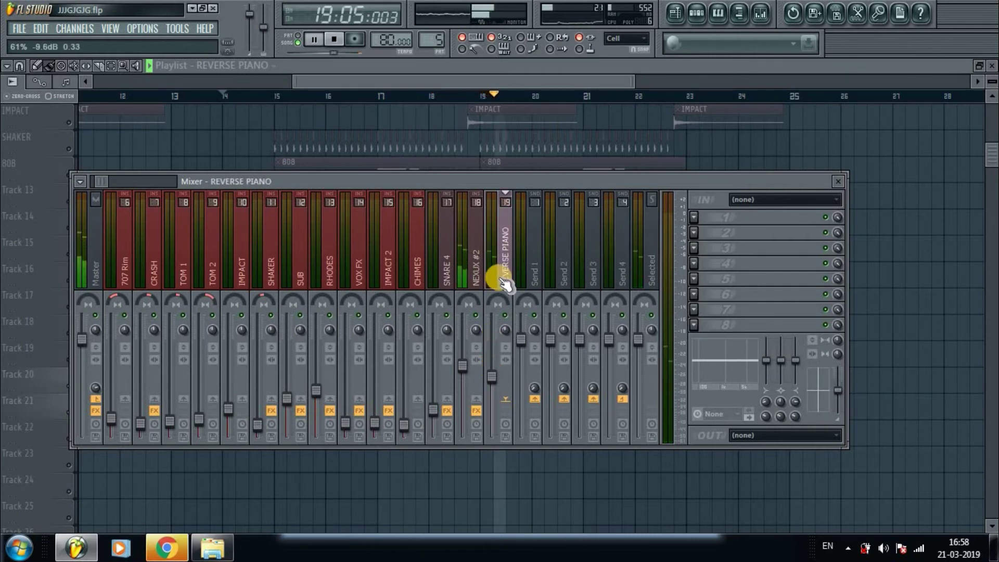
Add Fruity Parametric EQ 2 to the first effect slot of the REVERSE PIANO mixer track and bring its editor forward
click(694, 217)
mouse_move(712, 232)
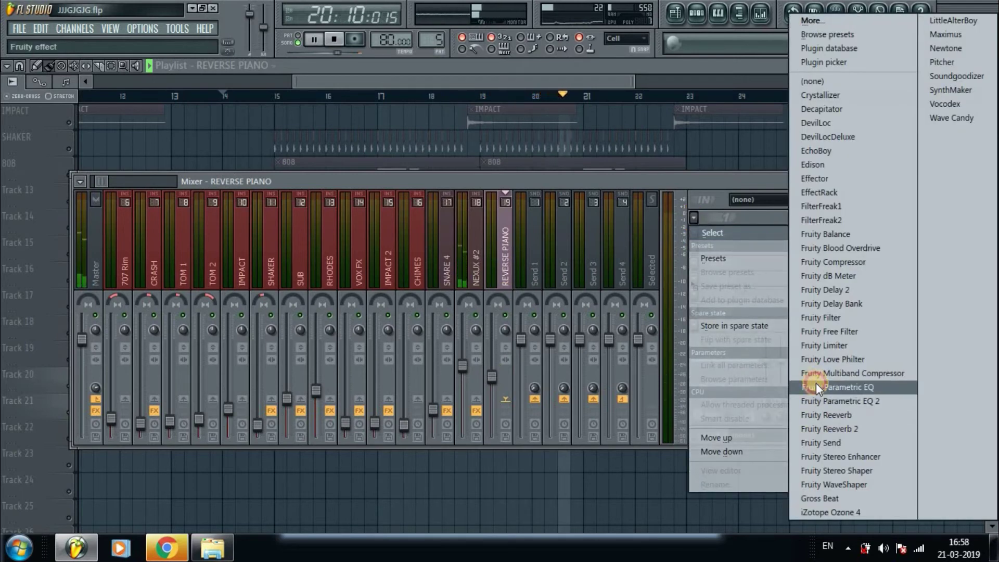
click(815, 396)
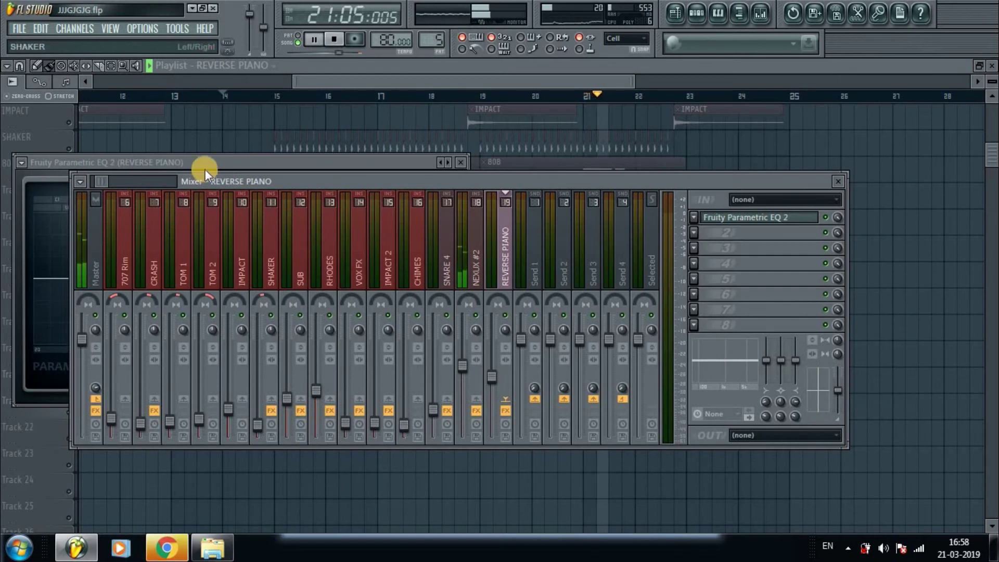
click(182, 162)
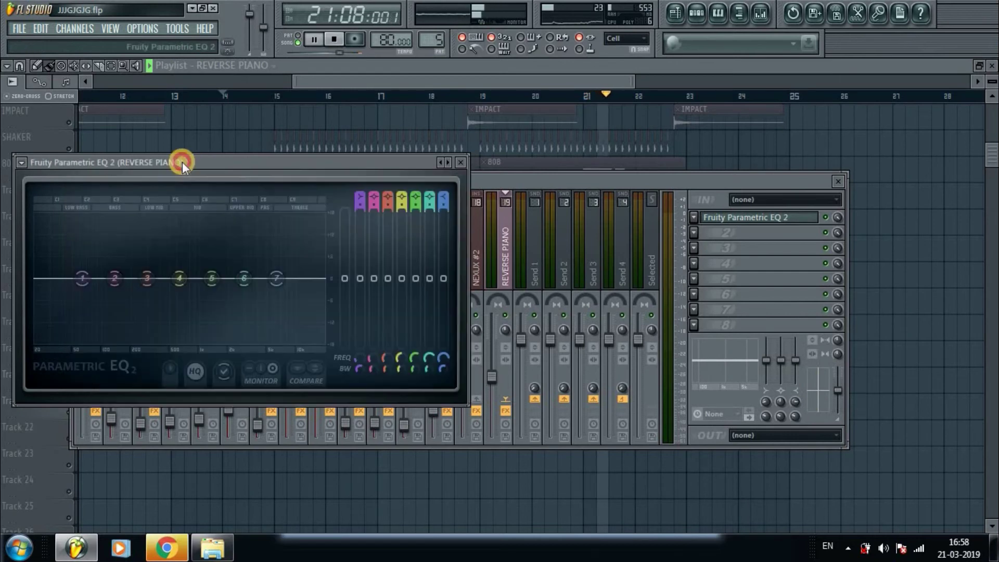
Load a mastering preset with a low cut and an 18kHz cut in the REVERSE PIANO equalizer
click(21, 162)
mouse_move(67, 204)
mouse_move(151, 202)
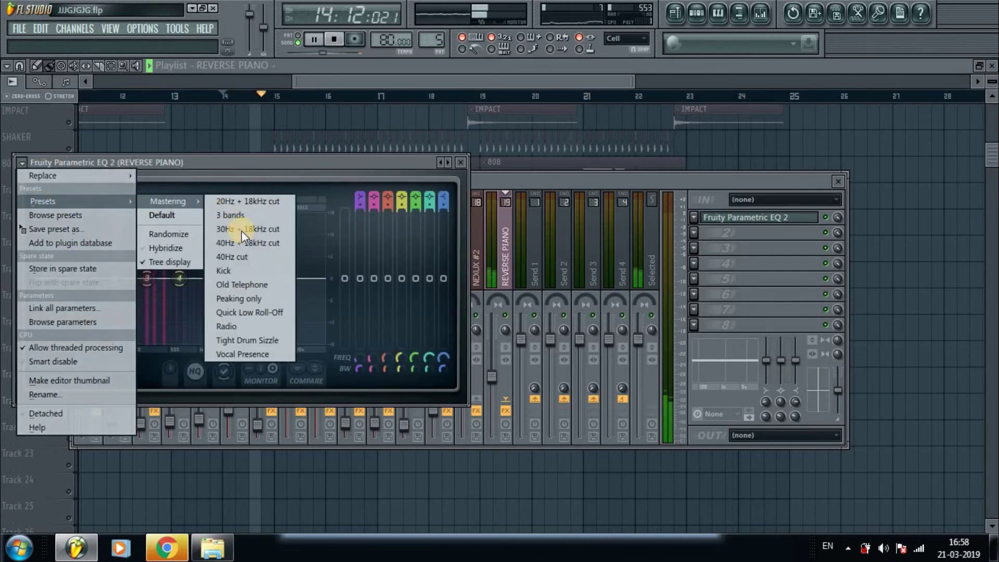
click(245, 238)
Raise the high-pass band of the REVERSE PIANO equalizer to 91 Hz while auditioning, and close the equalizer
drag(54, 279, 90, 280)
key(space)
key(space)
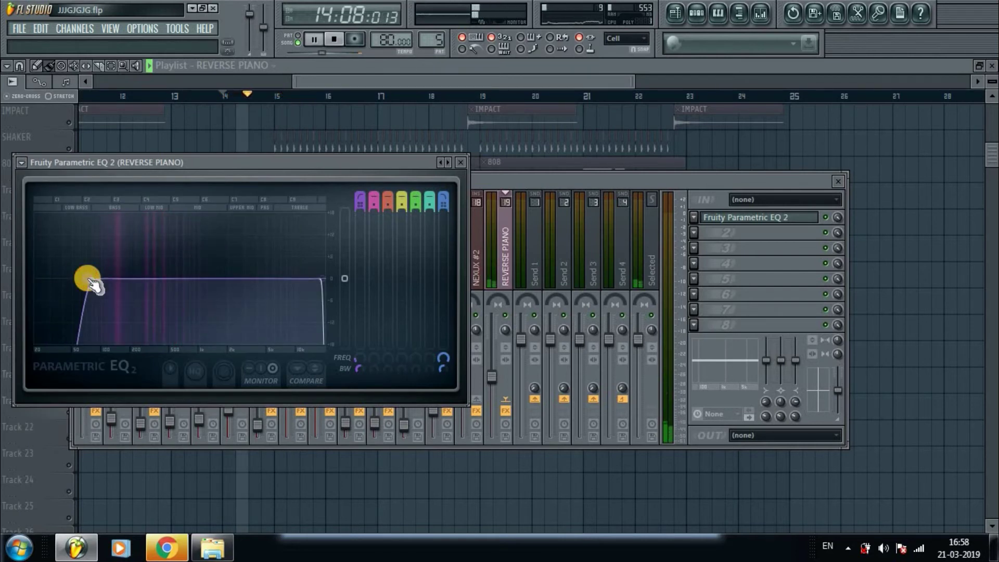
drag(89, 281, 99, 281)
key(space)
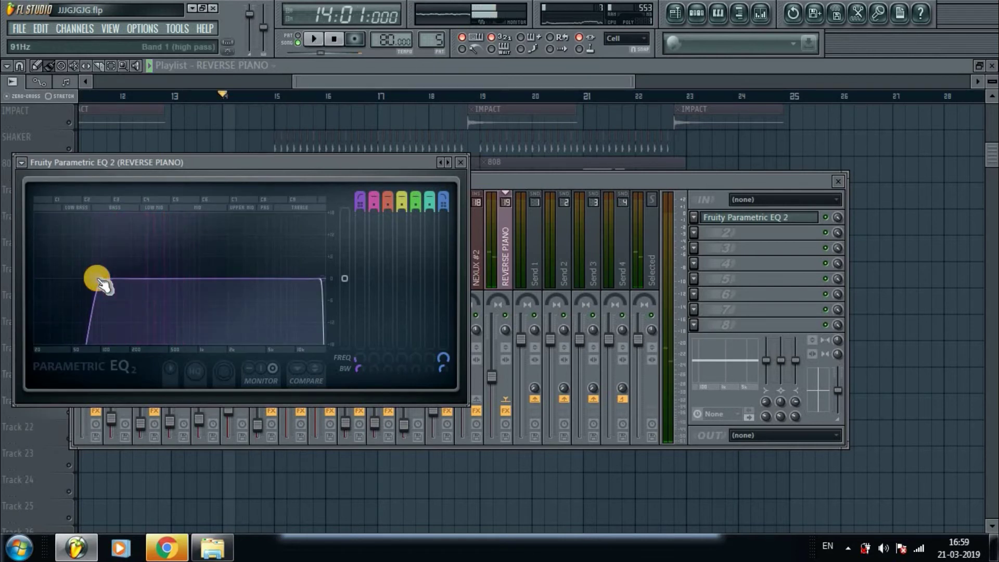
key(space)
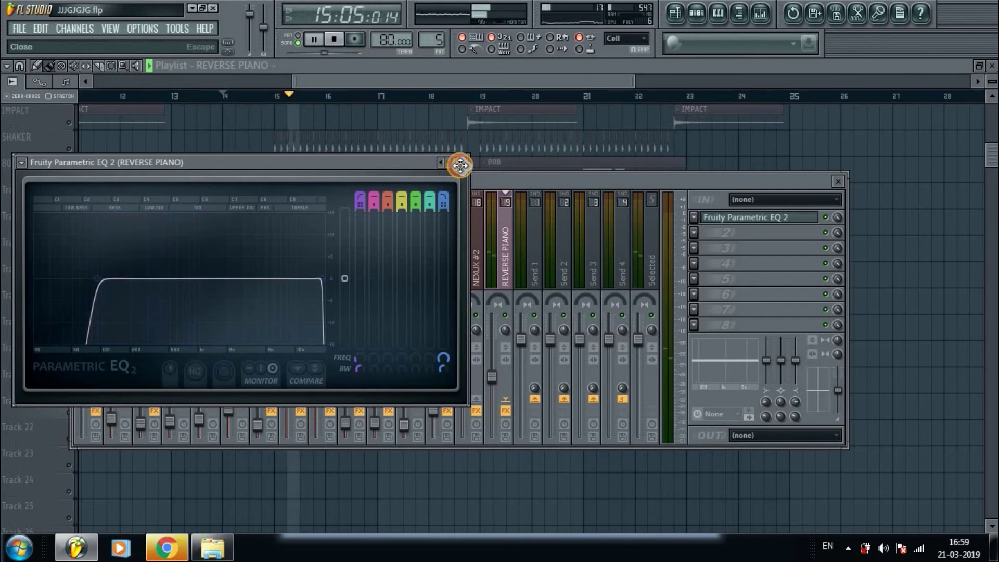
click(460, 163)
Restart playback from bar 14 to hear the equalized reversed piano leading into the AWESOME PIANO clip
click(613, 479)
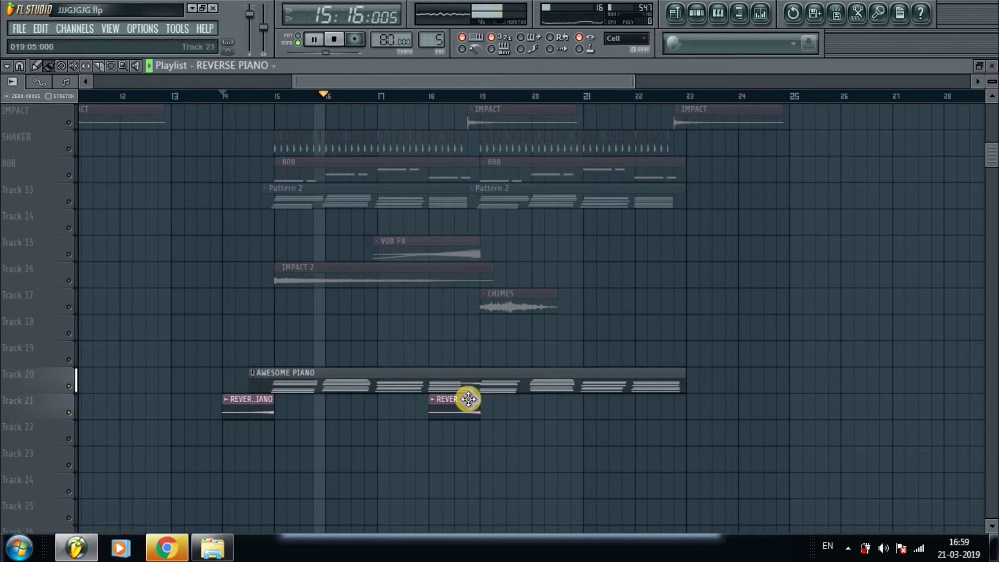
key(space)
key(space)
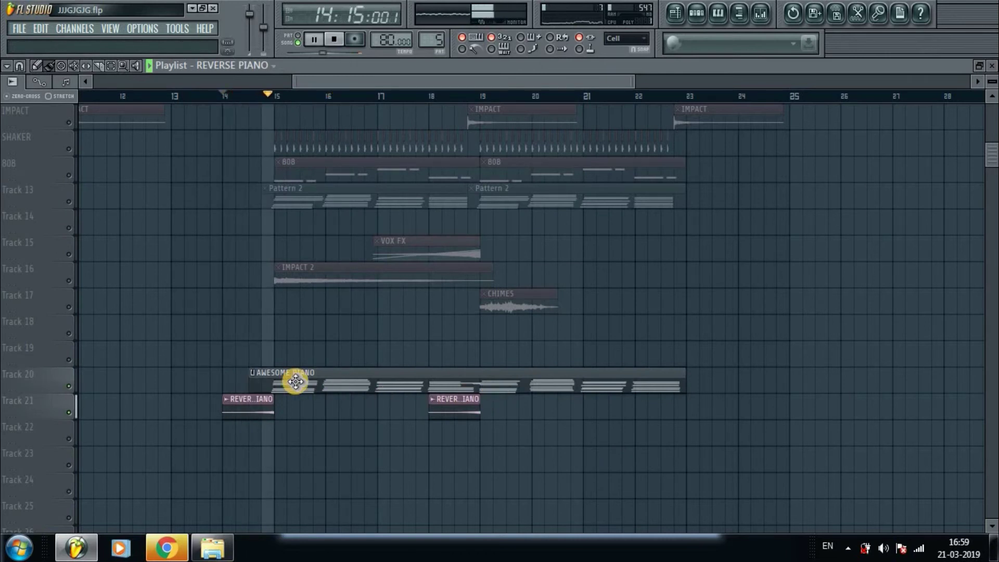
Lower the REVERSE PIANO mixer track further and raise NEXUX #2 slightly while listening, and close the mixer
click(757, 13)
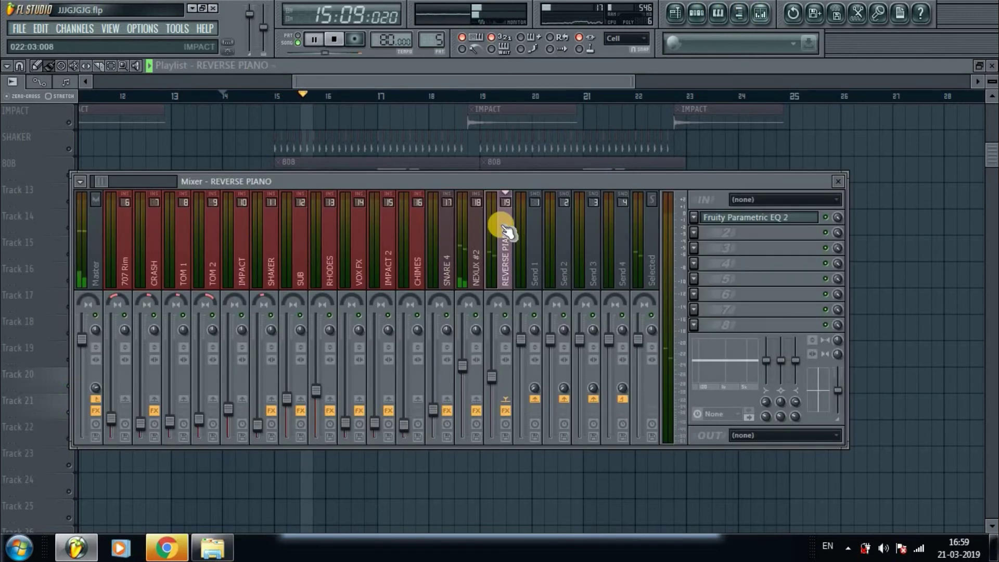
click(492, 376)
drag(492, 376, 492, 394)
key(space)
key(space)
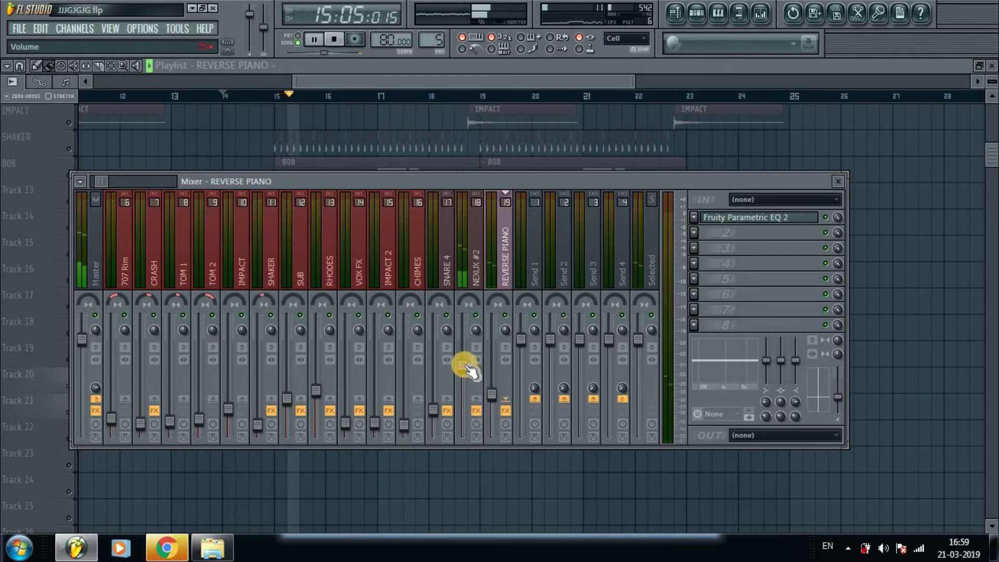
drag(464, 364, 462, 361)
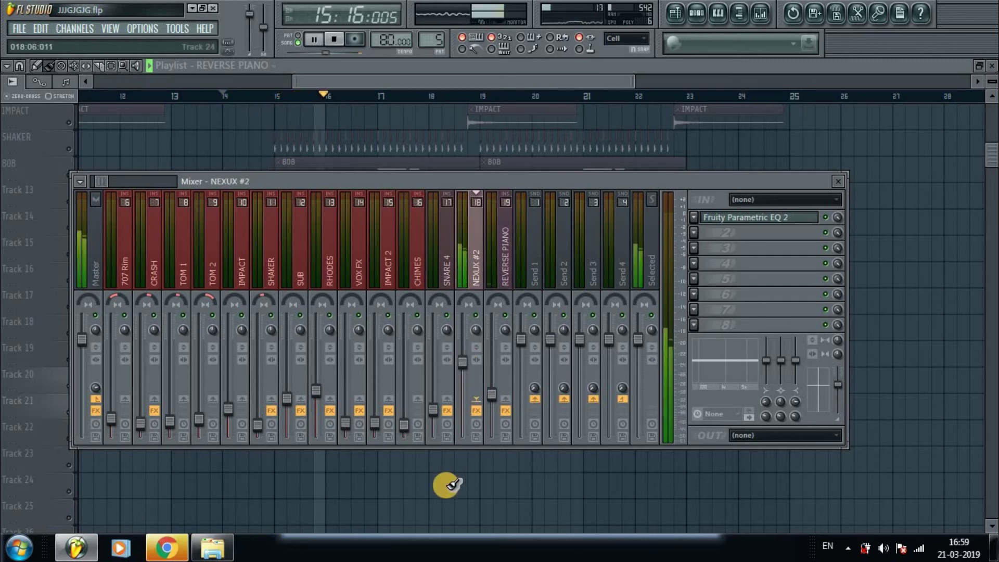
key(F9)
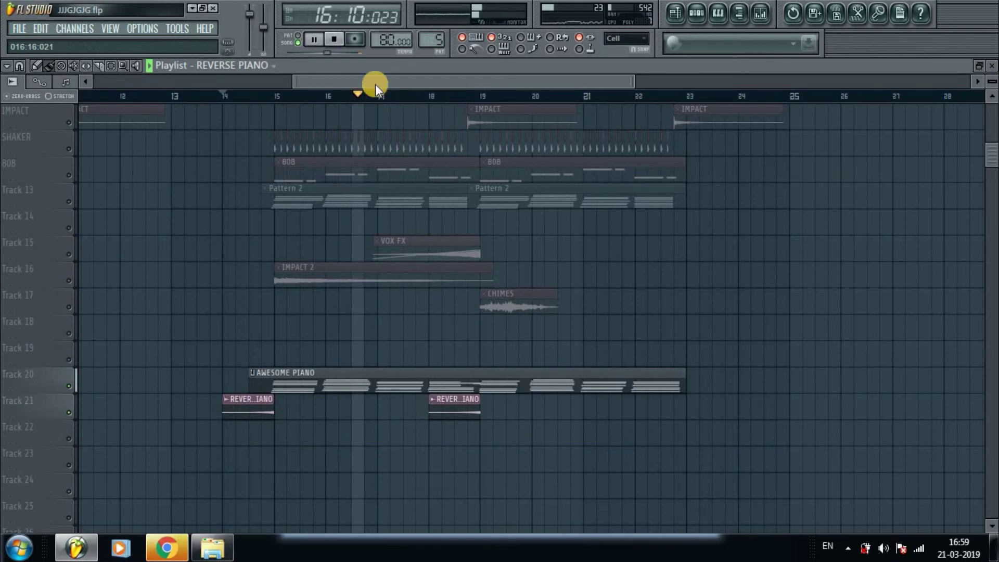
Play from bar 3 and rename the Pattern 4 clip on Track 20 to NORMAL PIANO
drag(374, 83, 152, 94)
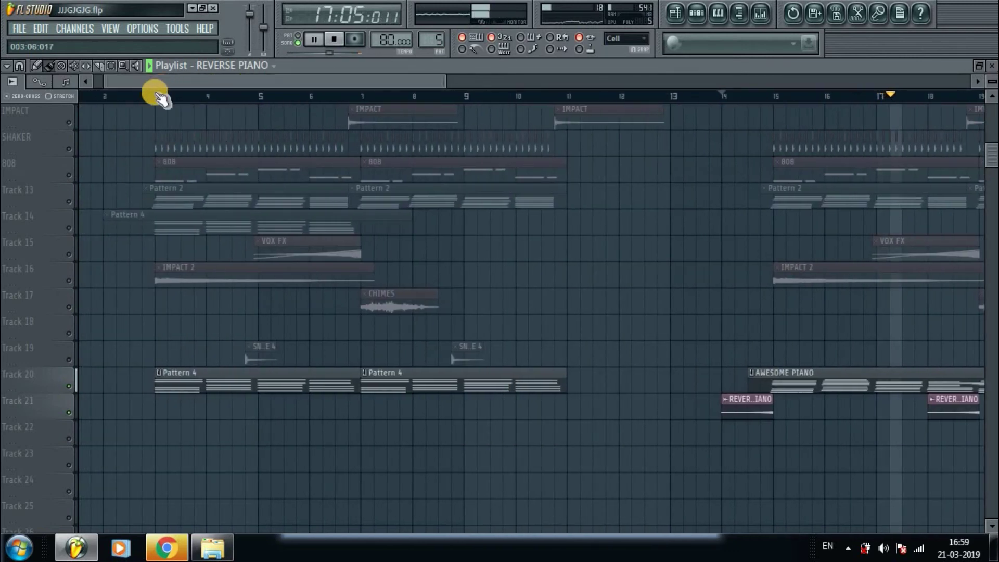
click(155, 95)
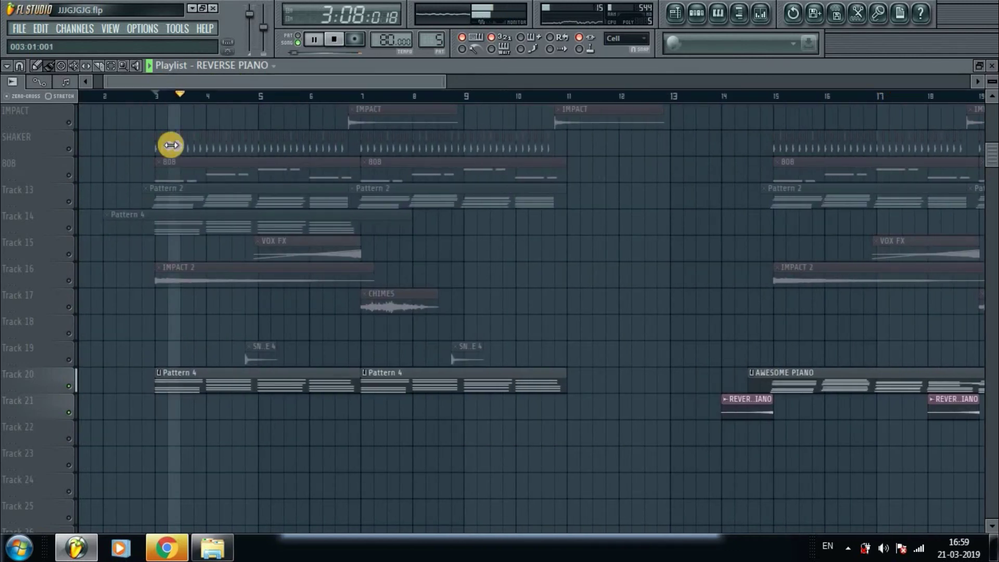
click(159, 374)
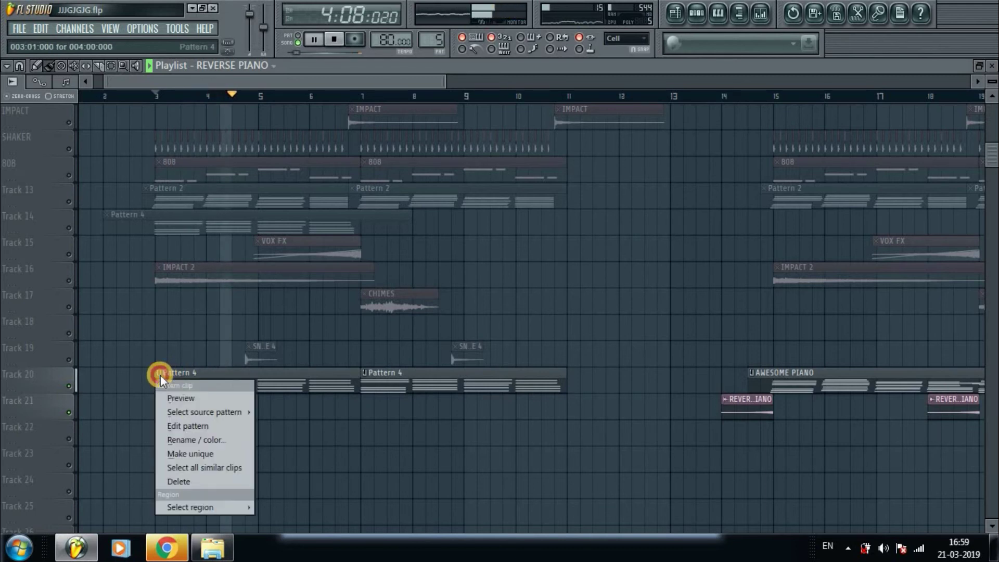
click(204, 440)
text(NORM)
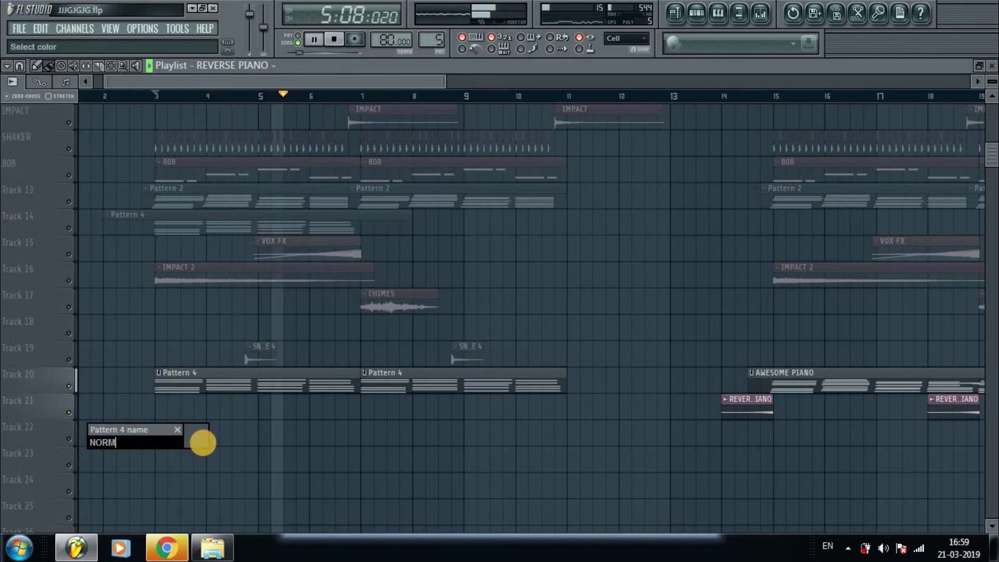
text(AL PIANO)
key(Return)
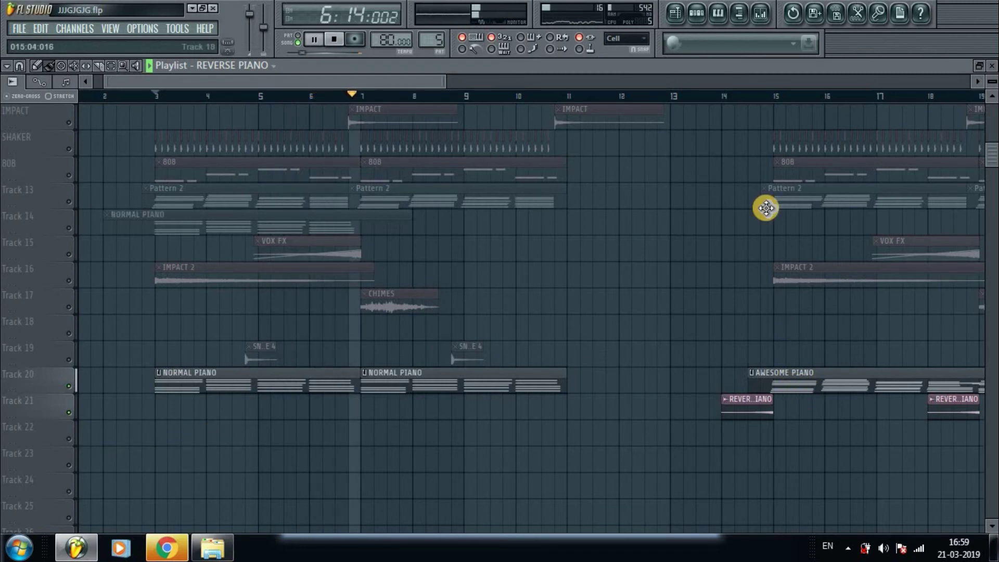
Audition the AWESOME PIANO and reversed piano clips from bar 14 for comparison, and stop playback
click(724, 96)
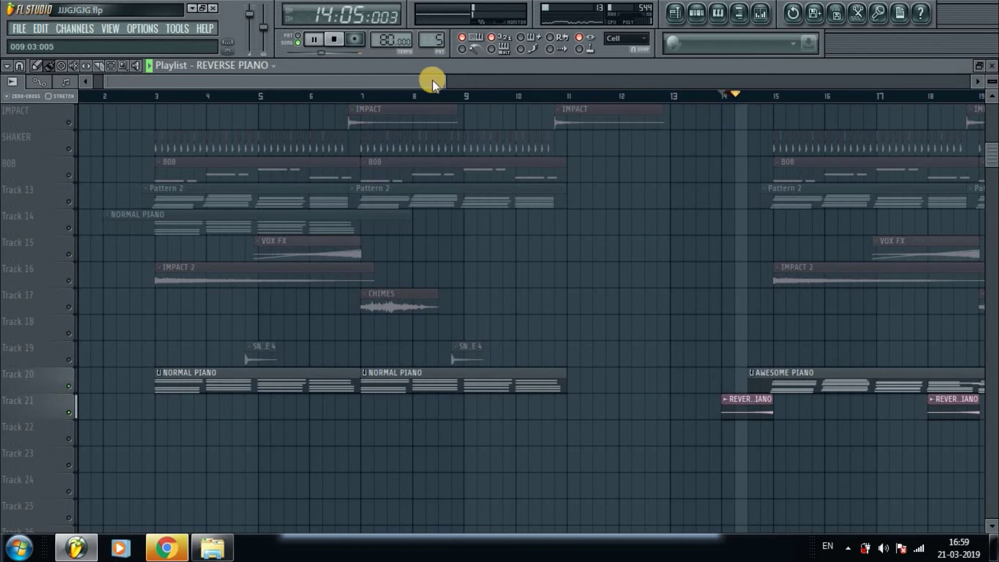
drag(436, 80, 512, 83)
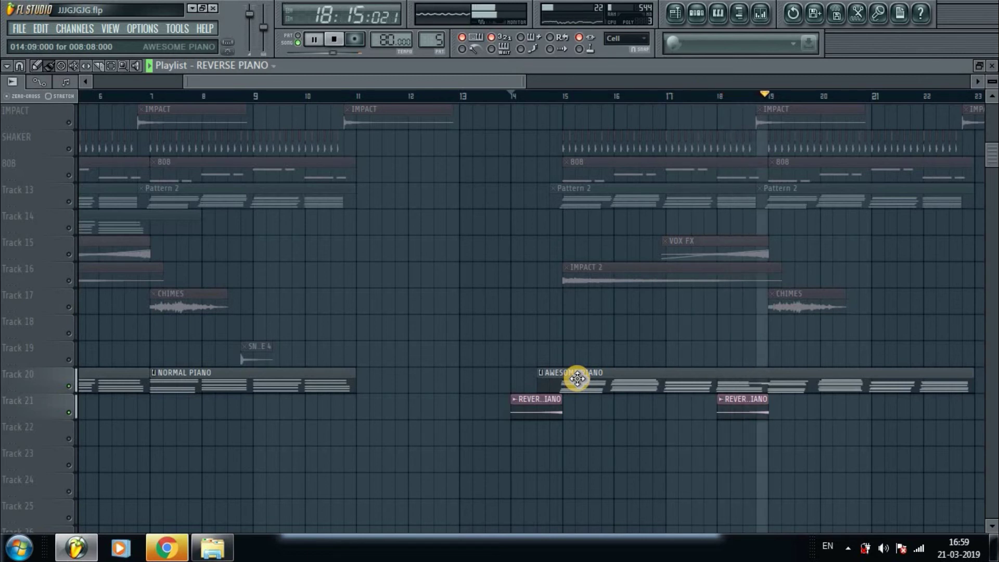
key(space)
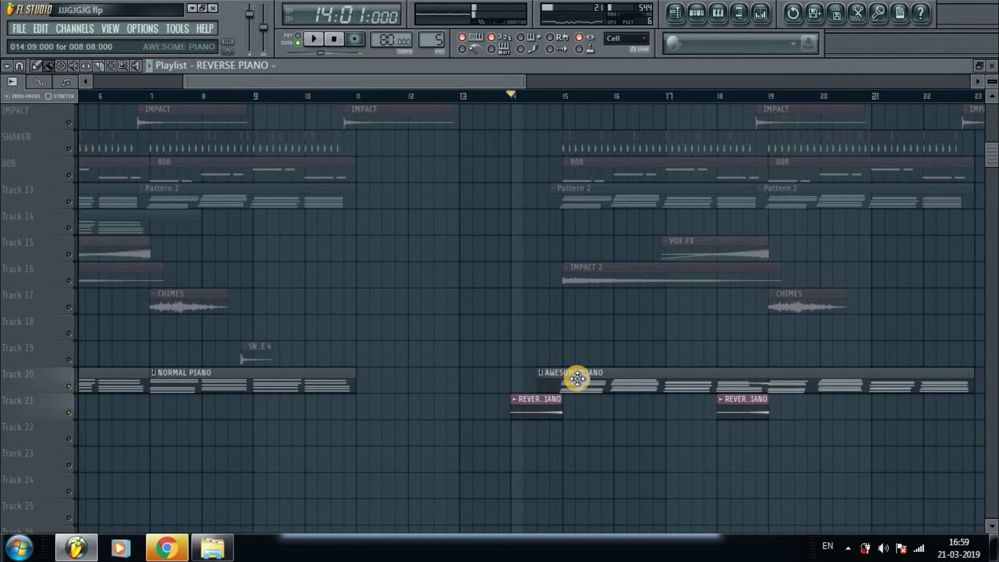
End the piano track solo and unmute all playlist tracks so the whole beat is active
drag(442, 81, 323, 70)
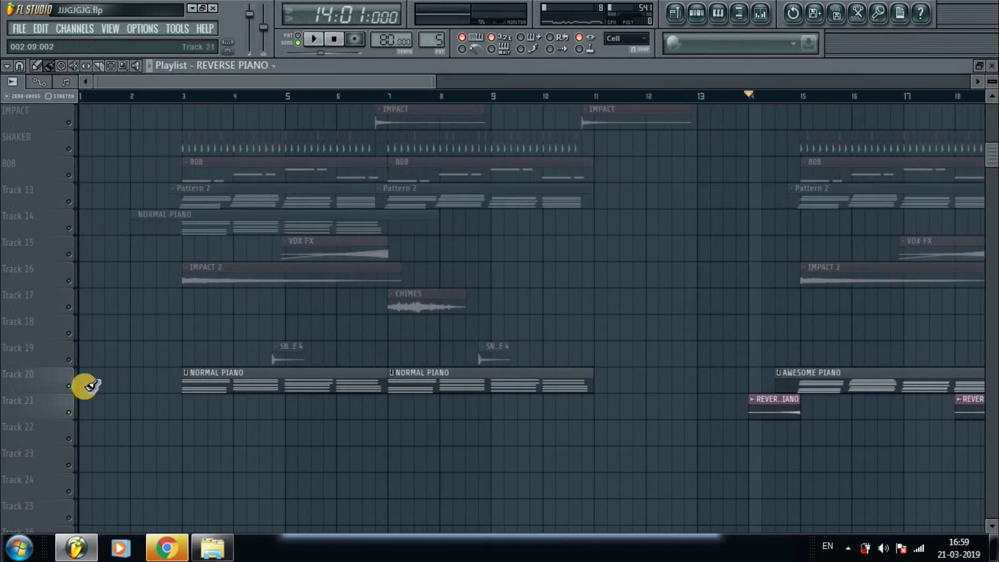
right_click(71, 386)
click(69, 386)
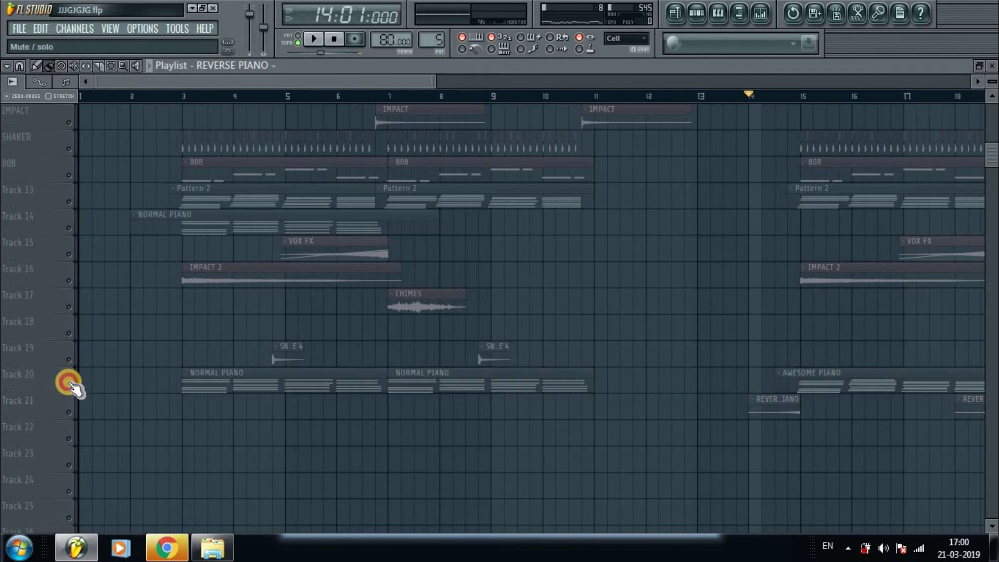
click(978, 169)
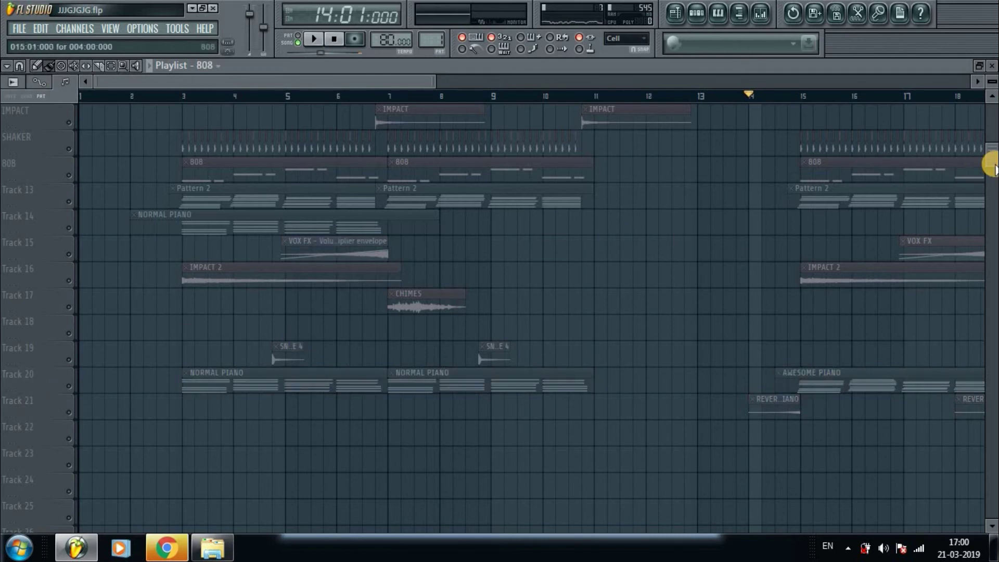
drag(993, 164, 988, 99)
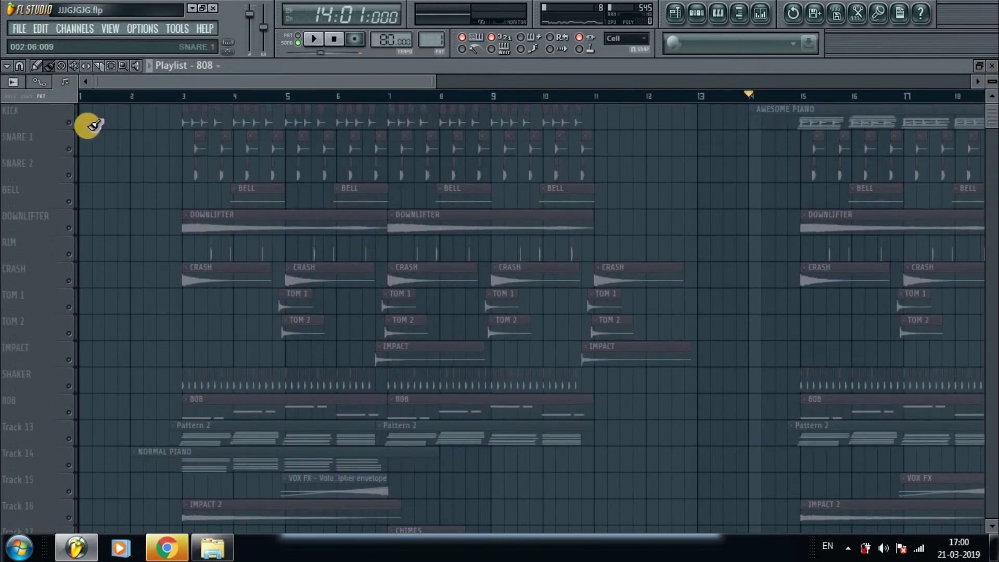
right_click(67, 125)
right_click(66, 125)
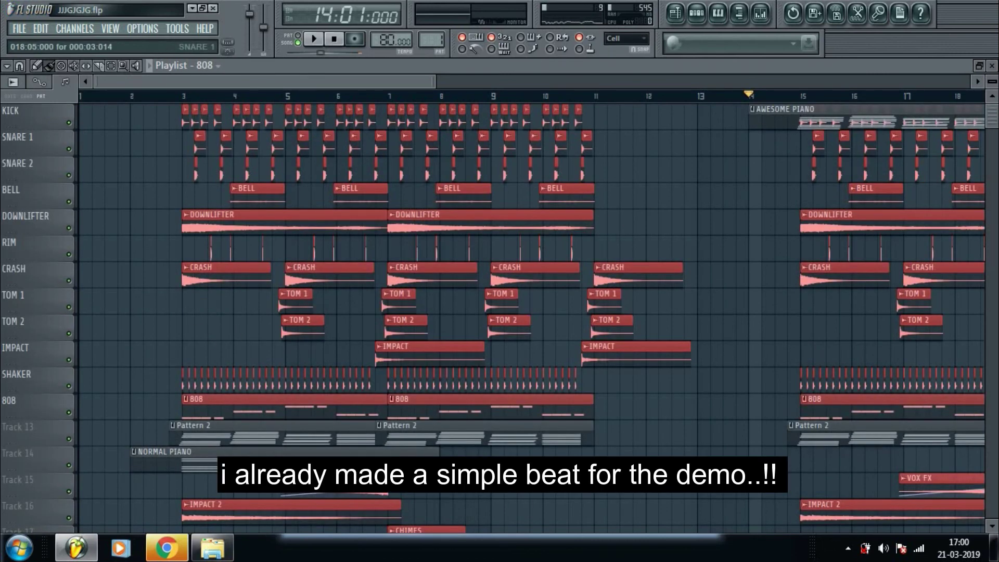
Mute Track 13 and delete the NORMAL PIANO clip on Track 14
drag(993, 115, 990, 152)
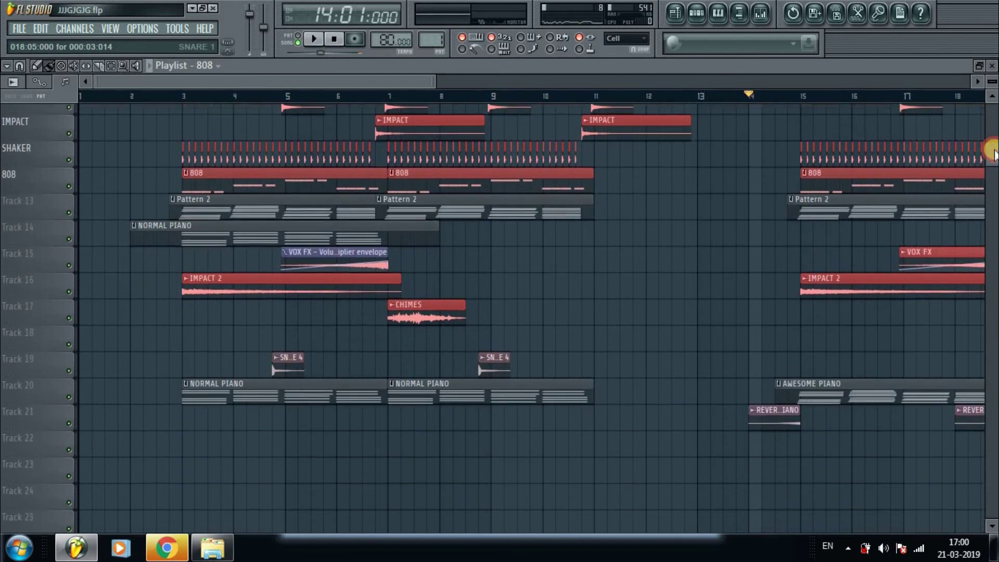
click(69, 207)
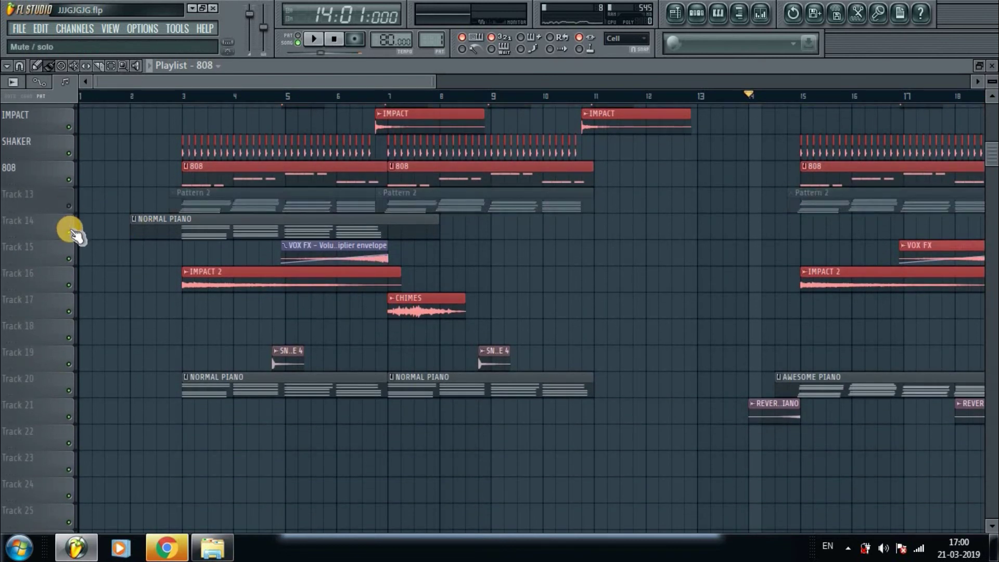
right_click(140, 230)
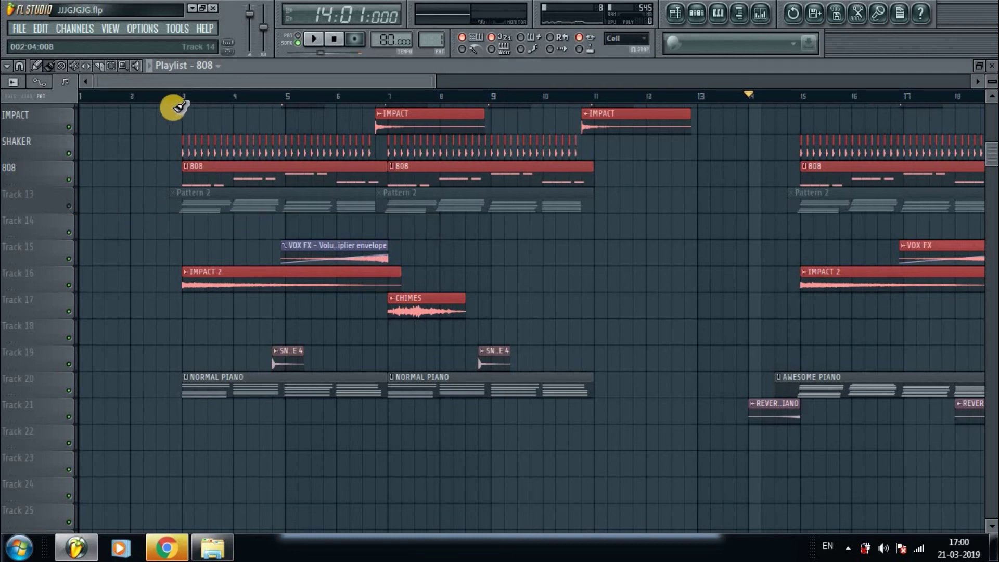
Set the playback position to bar 2, unmute the Rhodes layer on Track 13 and play the normal piano version
click(137, 99)
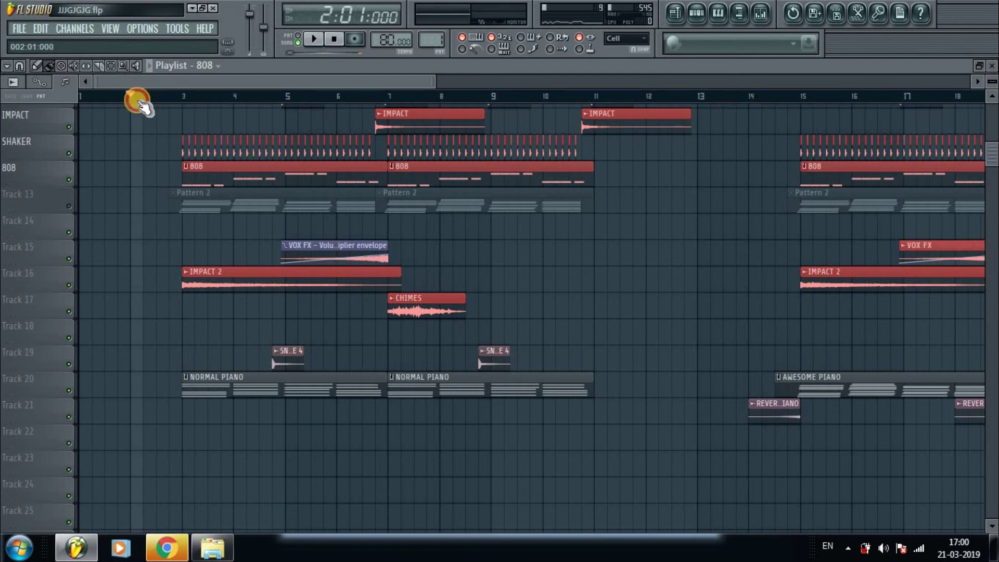
click(68, 205)
click(68, 206)
click(68, 206)
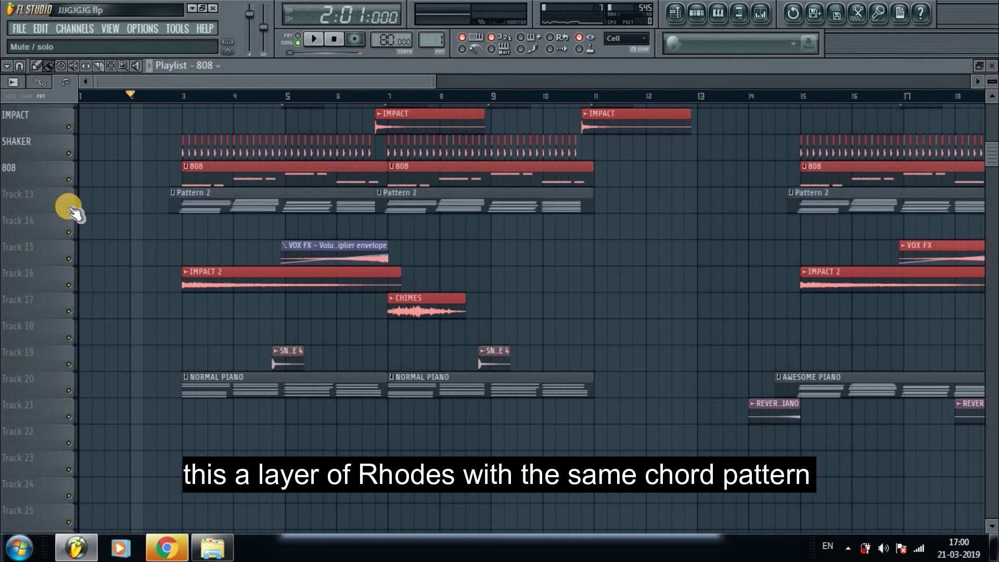
key(space)
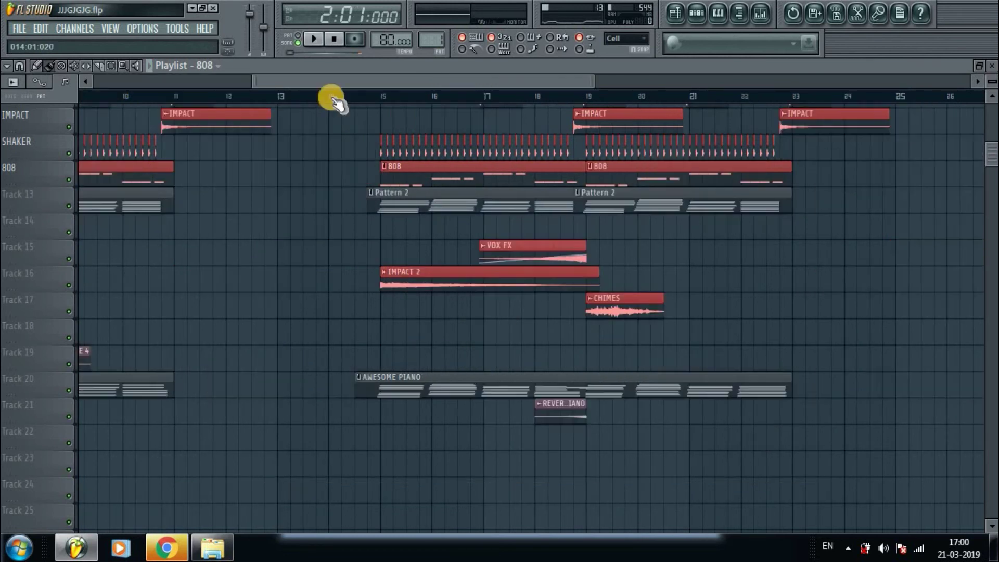
Play from bar 14, raise the NEXUX #2 mixer track to 79% (-5.0 dB) and turn REVERSE PIANO up slightly
click(330, 98)
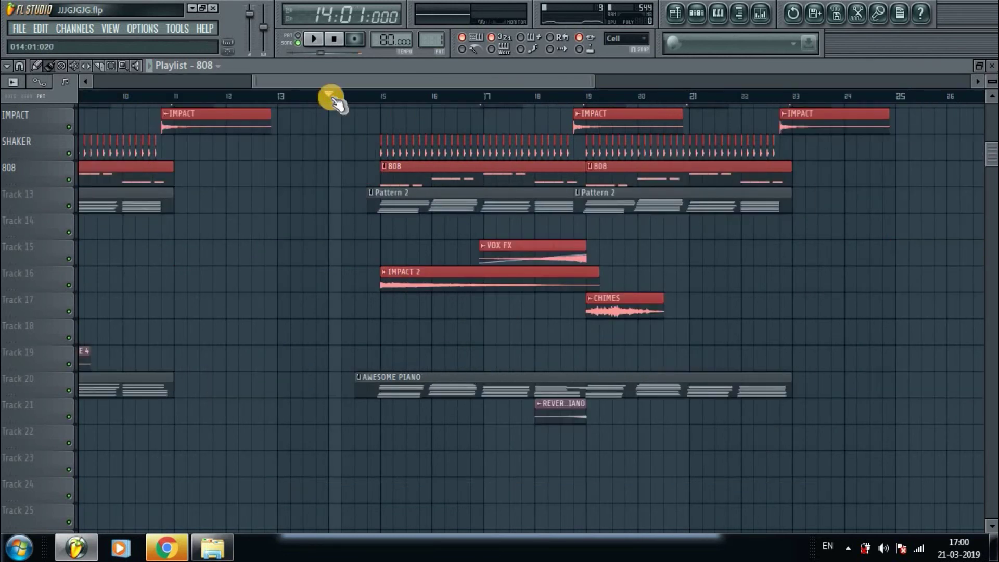
click(759, 14)
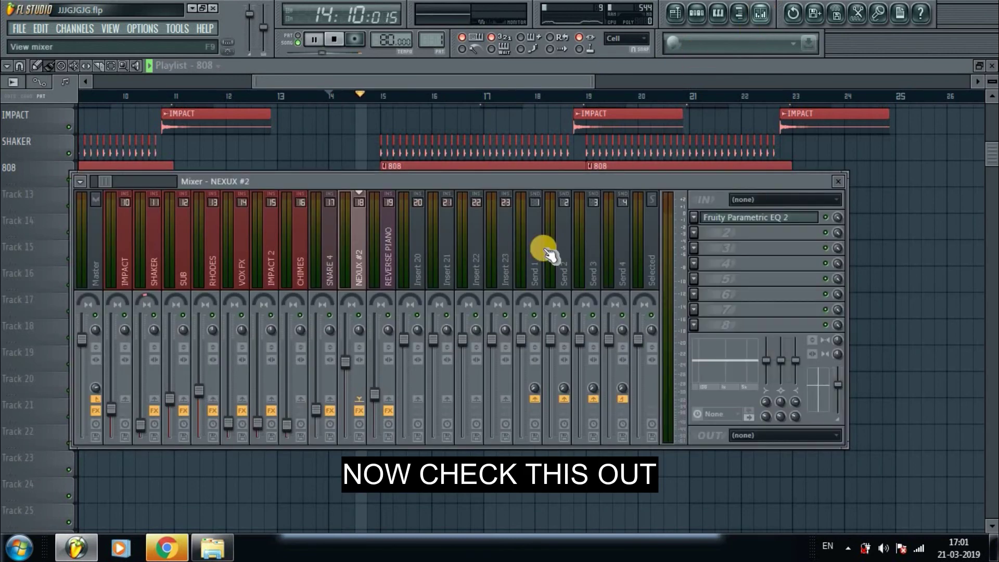
click(347, 364)
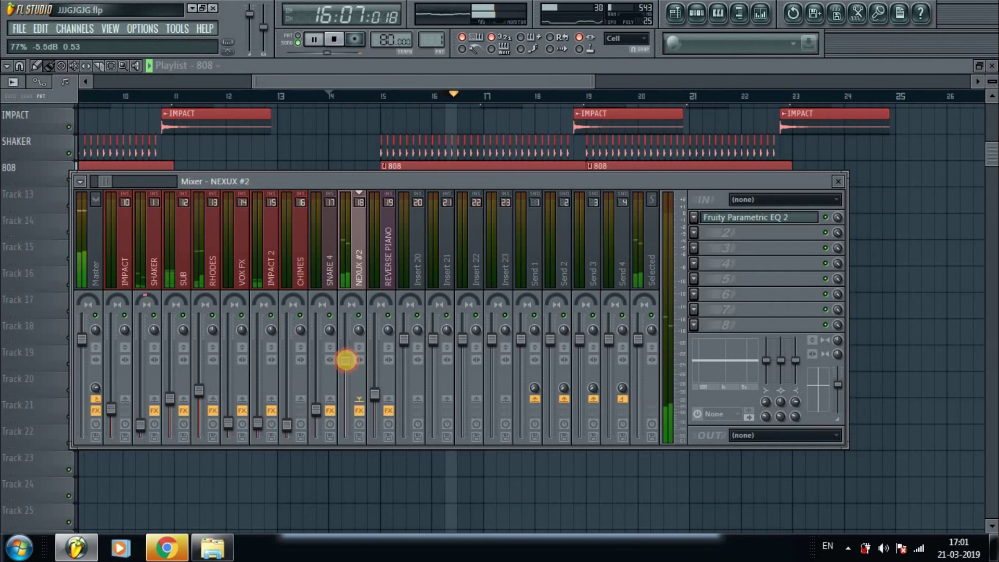
drag(346, 361, 347, 359)
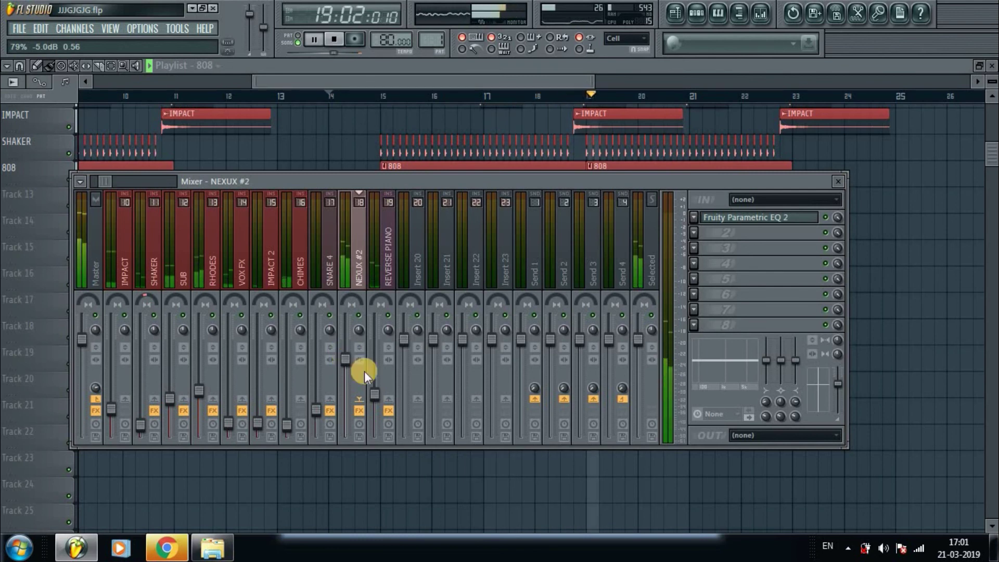
drag(374, 393, 389, 414)
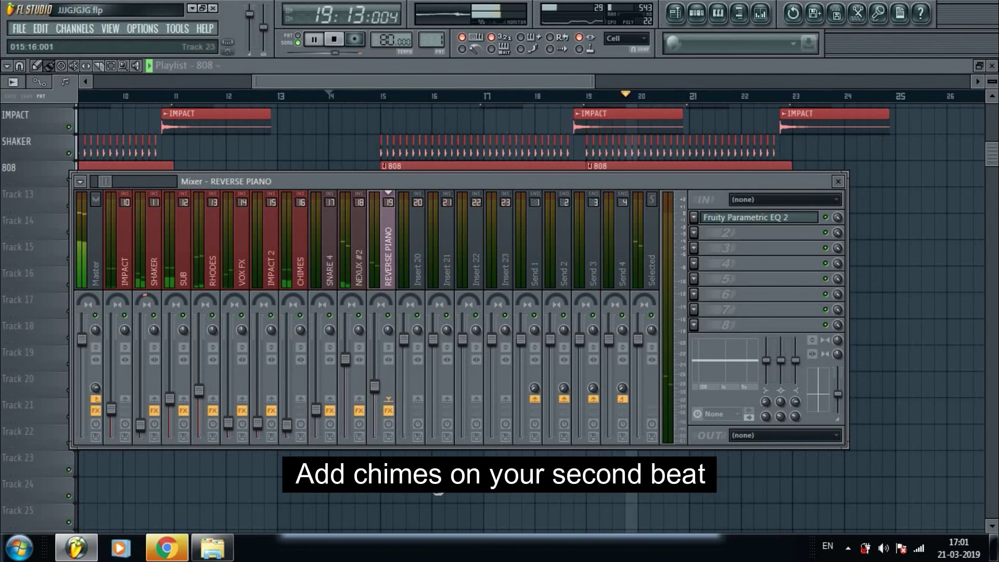
Close the mixer and audition the full beat from about bar 17 and again from just before bar 15
key(F9)
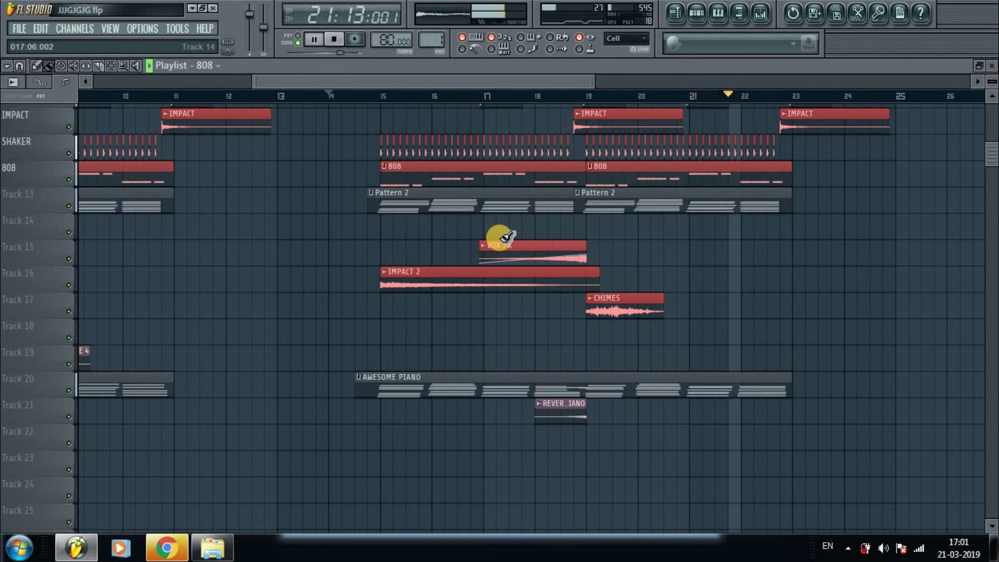
click(505, 97)
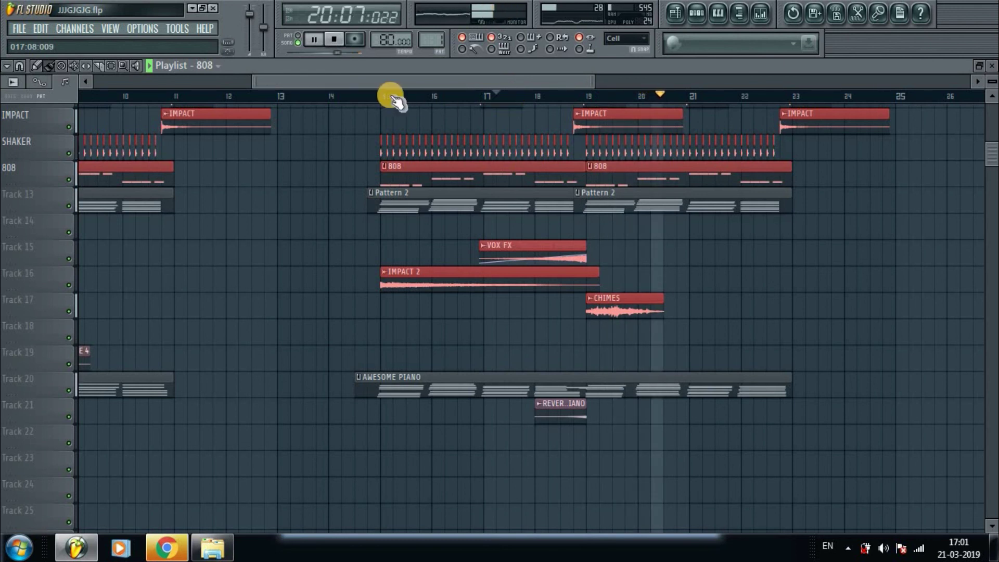
click(371, 96)
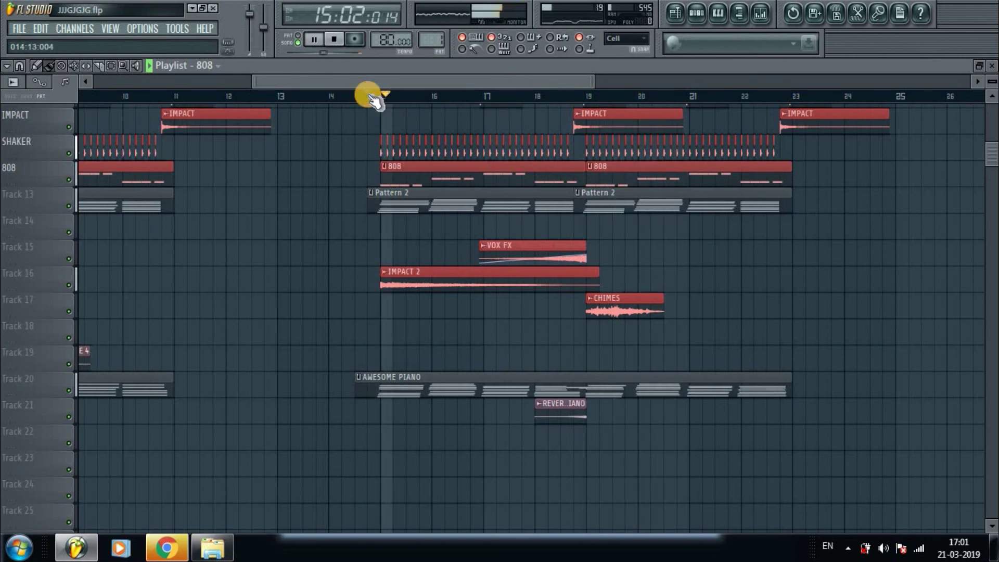